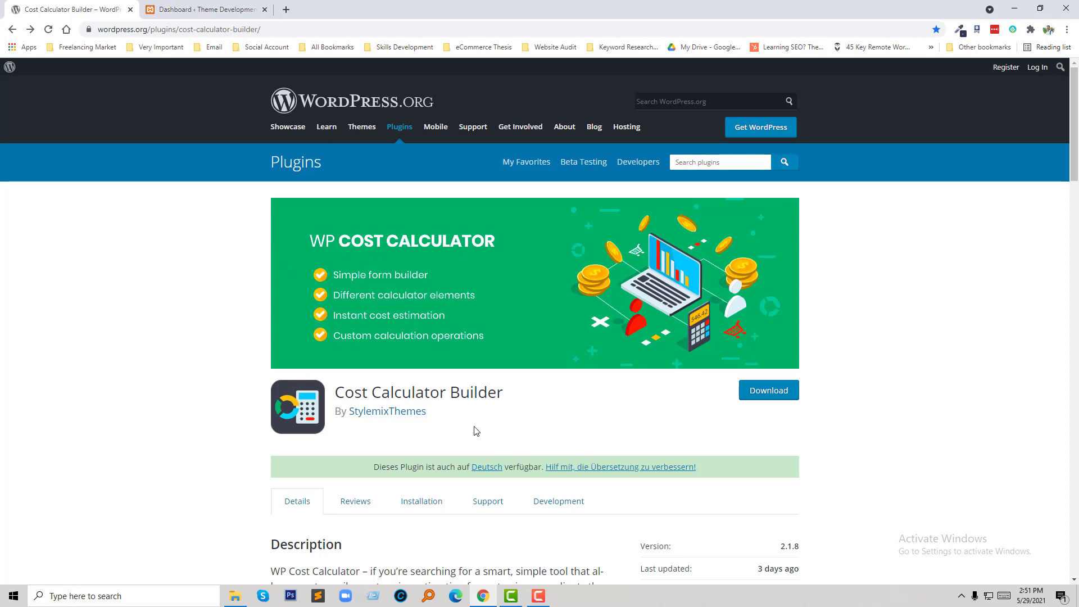
- Copy the plugin title 'Cost Calculator Builder' from its WordPress.org page heading
scroll(886, 456, "down", 1)
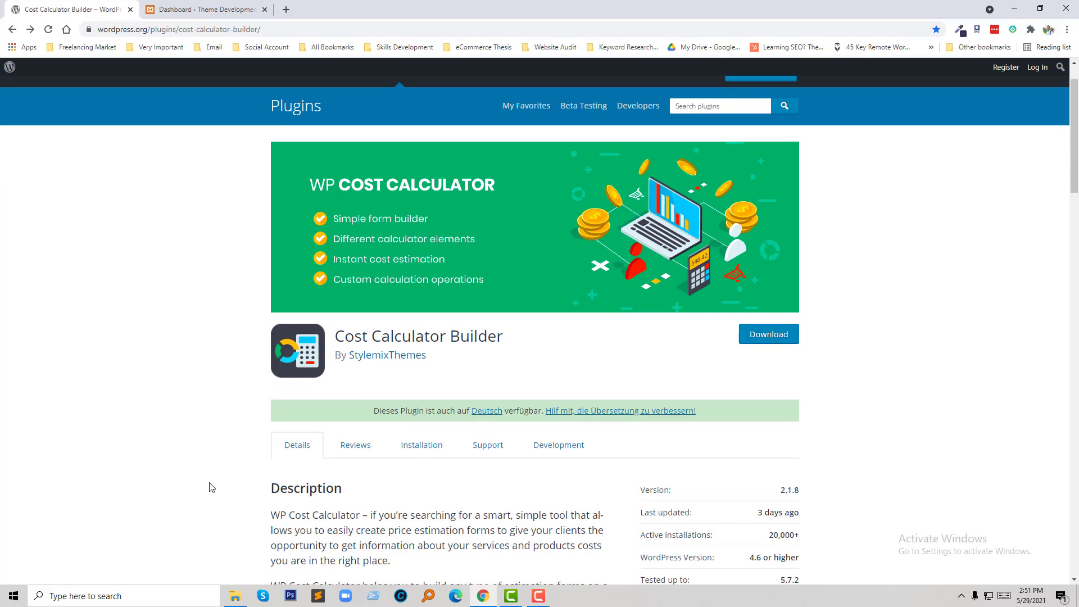
scroll(211, 486, "down", 1)
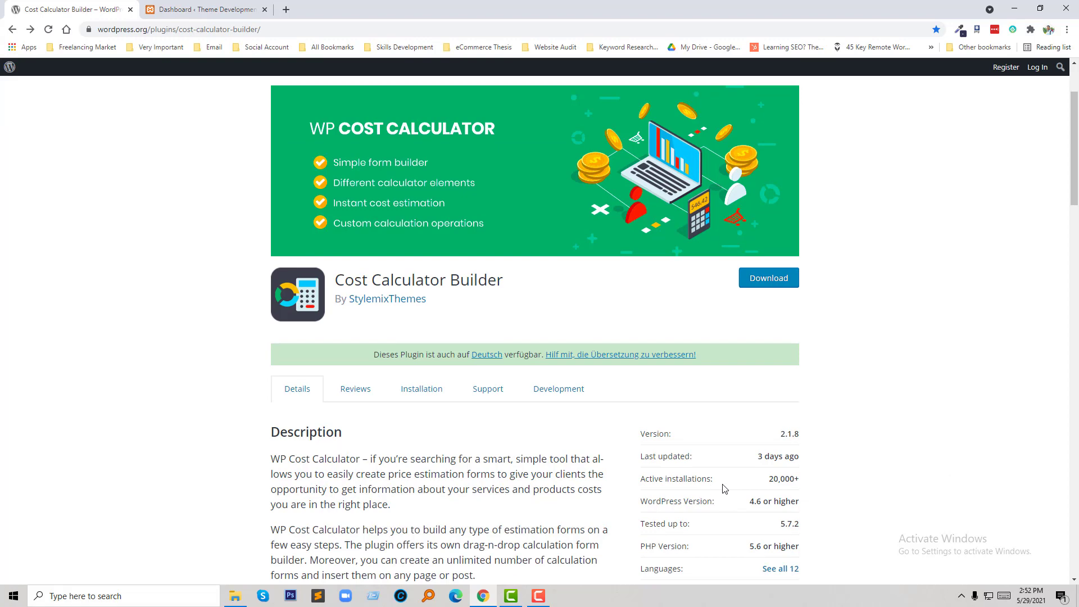
scroll(724, 489, "up", 2)
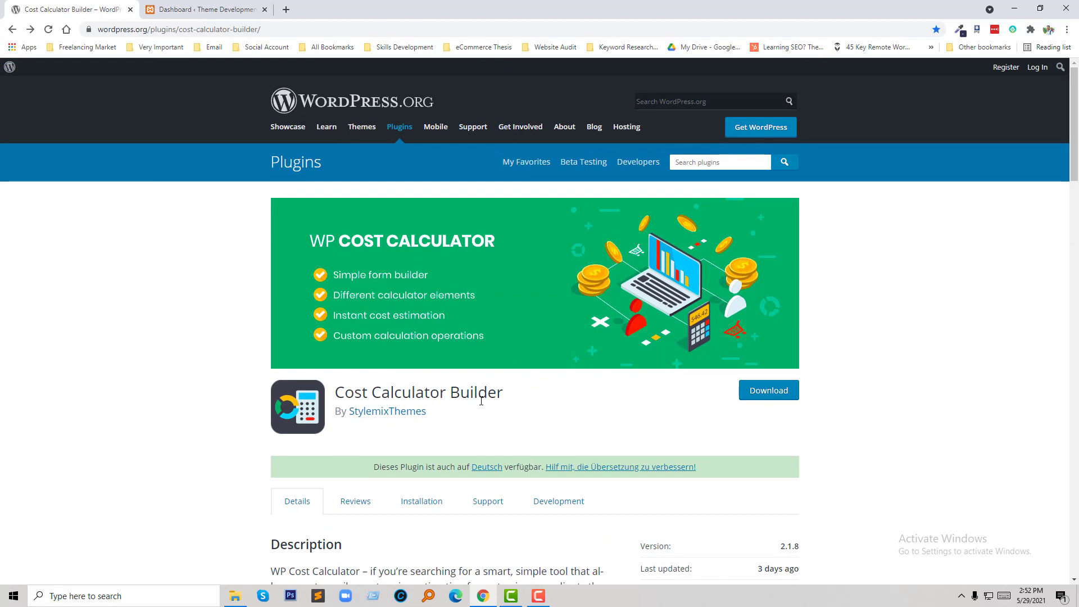
left_click(533, 401)
left_click_drag(336, 392, 503, 392)
right_click(489, 399)
left_click(506, 406)
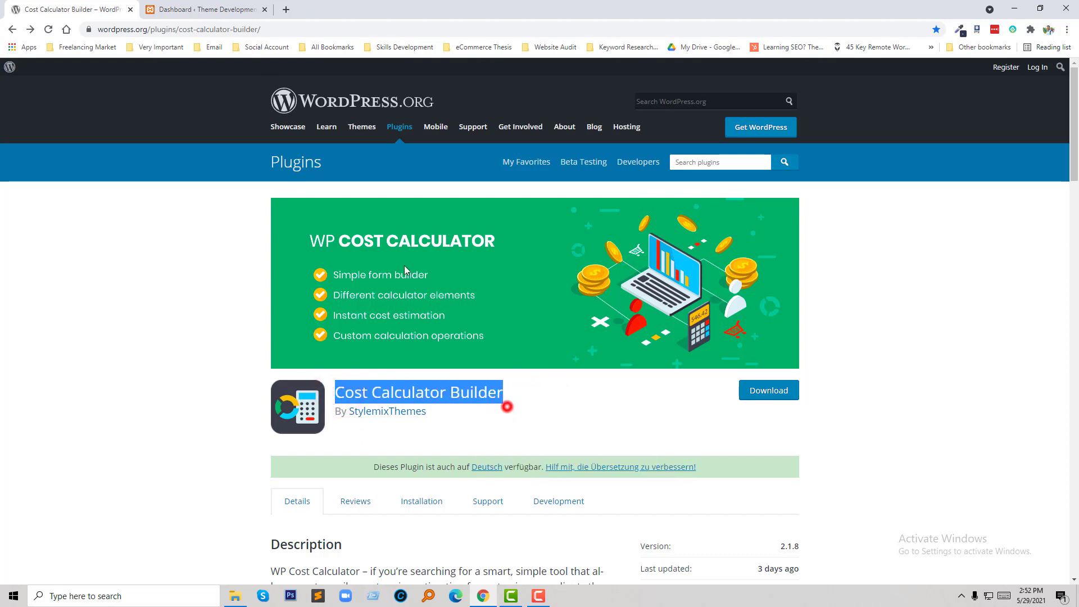
- Find 'Cost Calculator Builder' under Plugins > Add New, then install and activate it
left_click(227, 4)
mouse_move(32, 279)
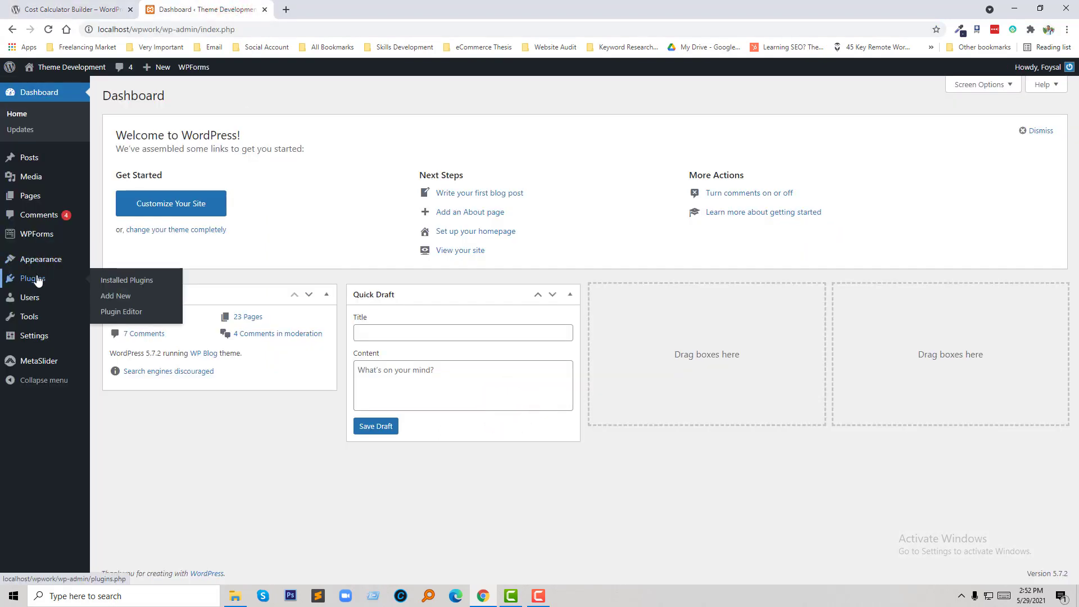
left_click(123, 297)
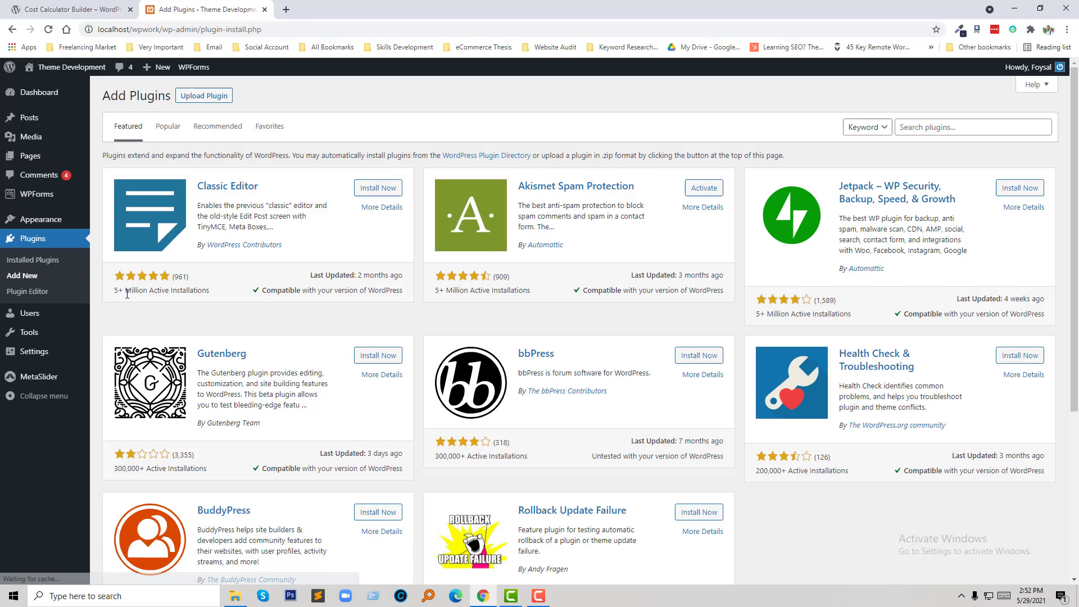
left_click(915, 127)
type("Cost Calculator Builder")
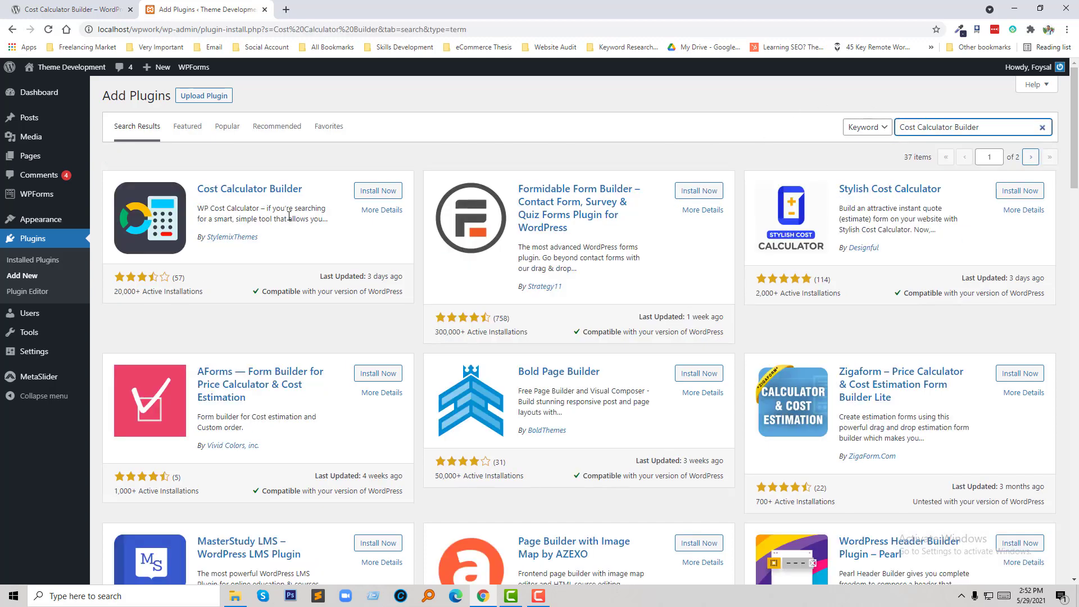
left_click(388, 191)
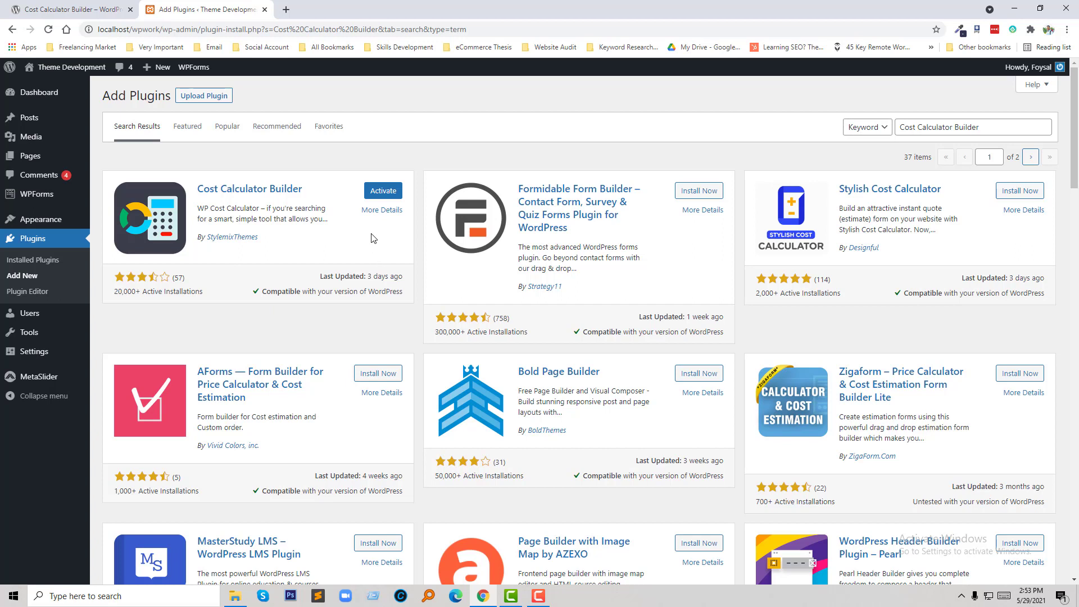
left_click(382, 192)
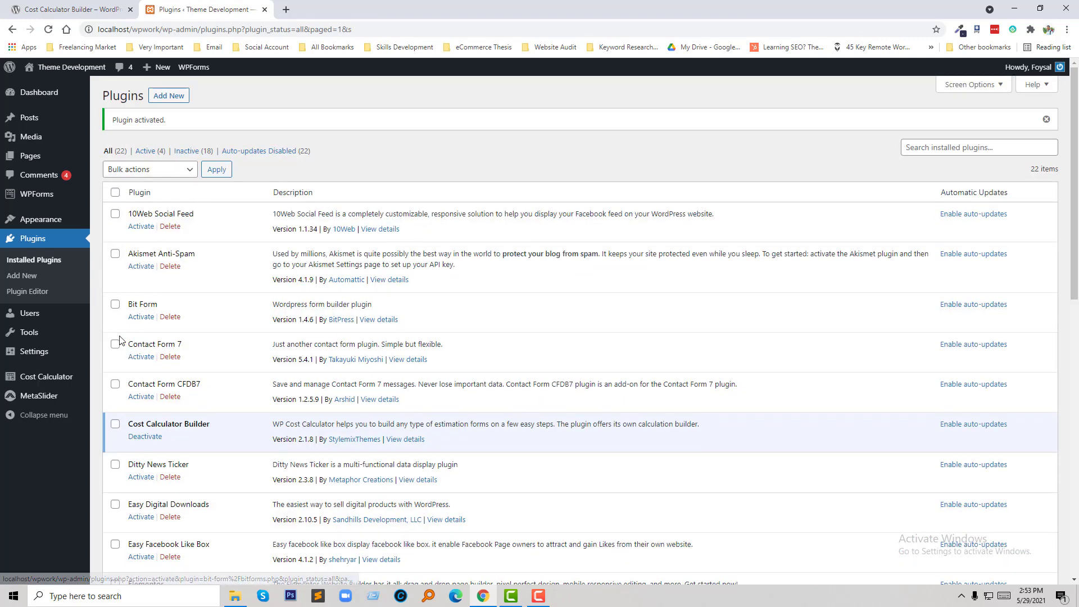
mouse_move(45, 376)
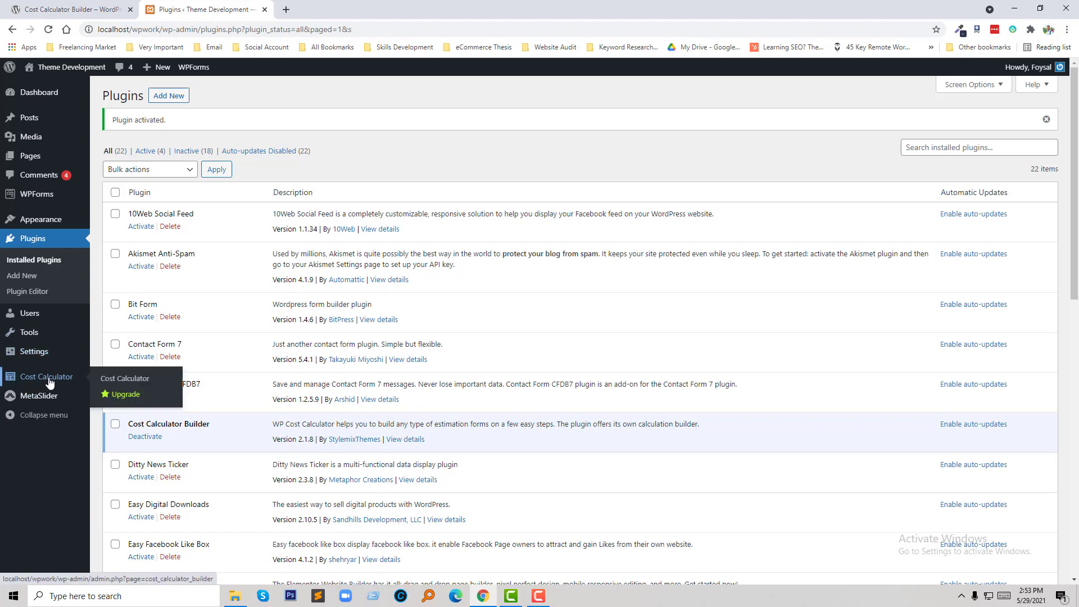
- Open the Cost Calculator admin page listing the six ready-made calculators
left_click(111, 381)
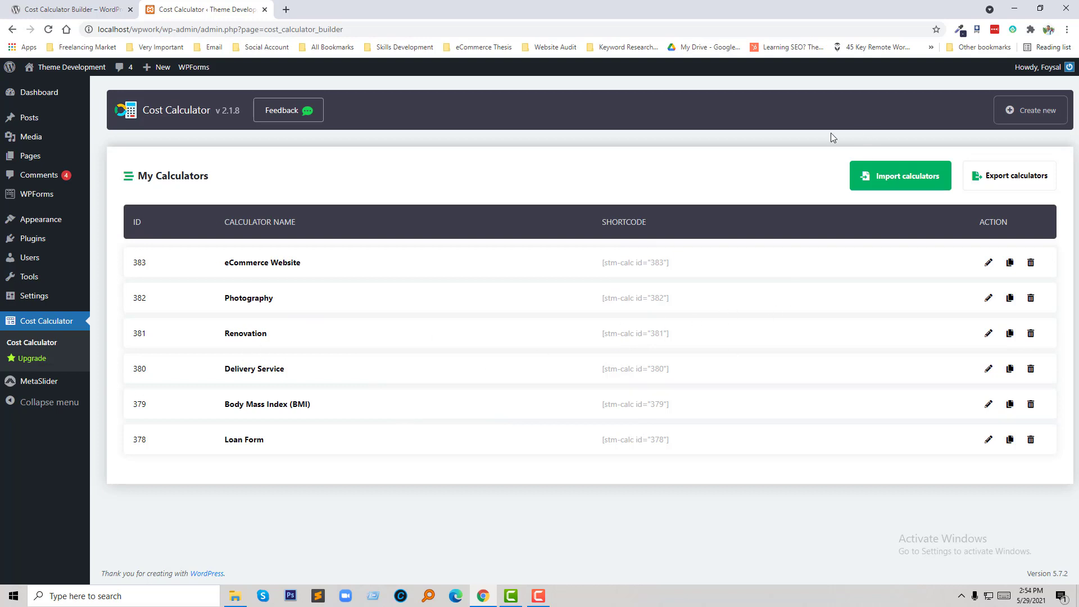
- Create a new calculator named 'Website Design' and show its available elements
left_click(1034, 111)
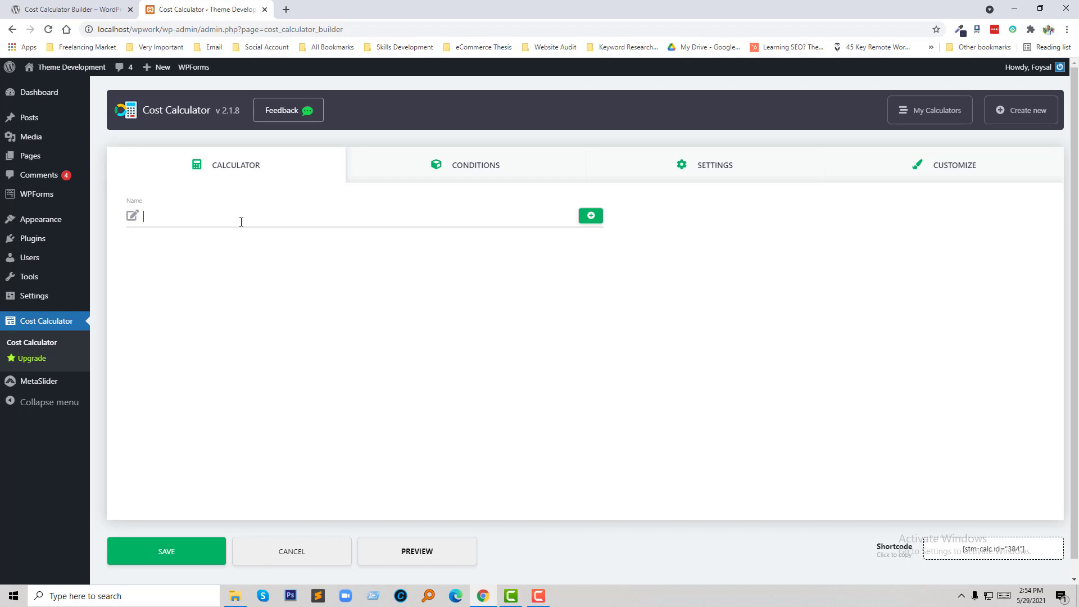
type("We")
type("bsite D")
type("esign")
left_click(589, 216)
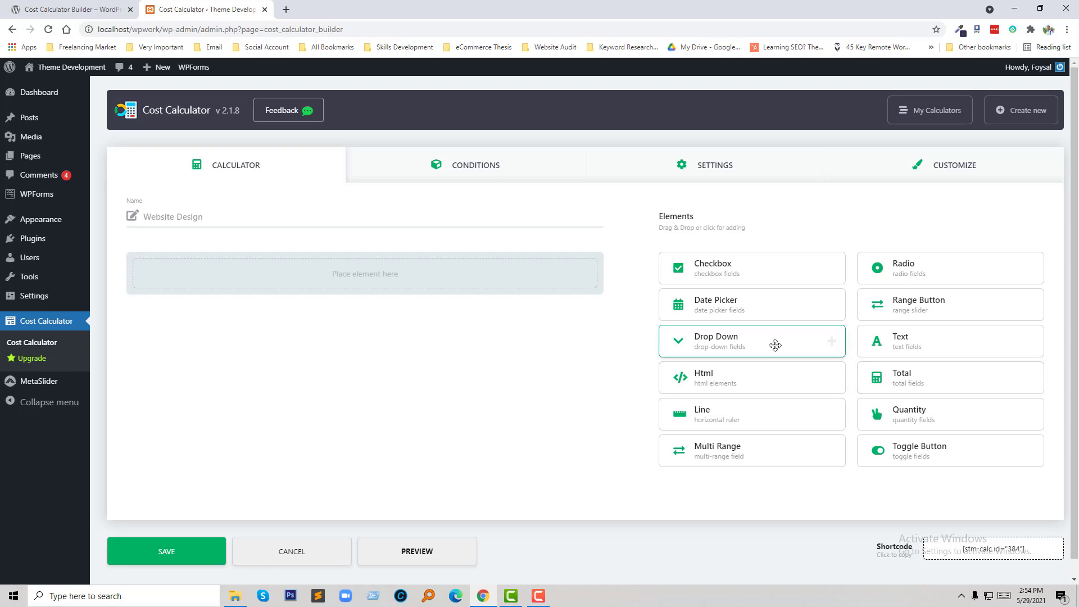
- Place a Drop Down field in the calculator labelled 'Type of Business'
mouse_move(786, 346)
left_mouse_down()
mouse_move(709, 351)
mouse_move(441, 284)
left_mouse_up()
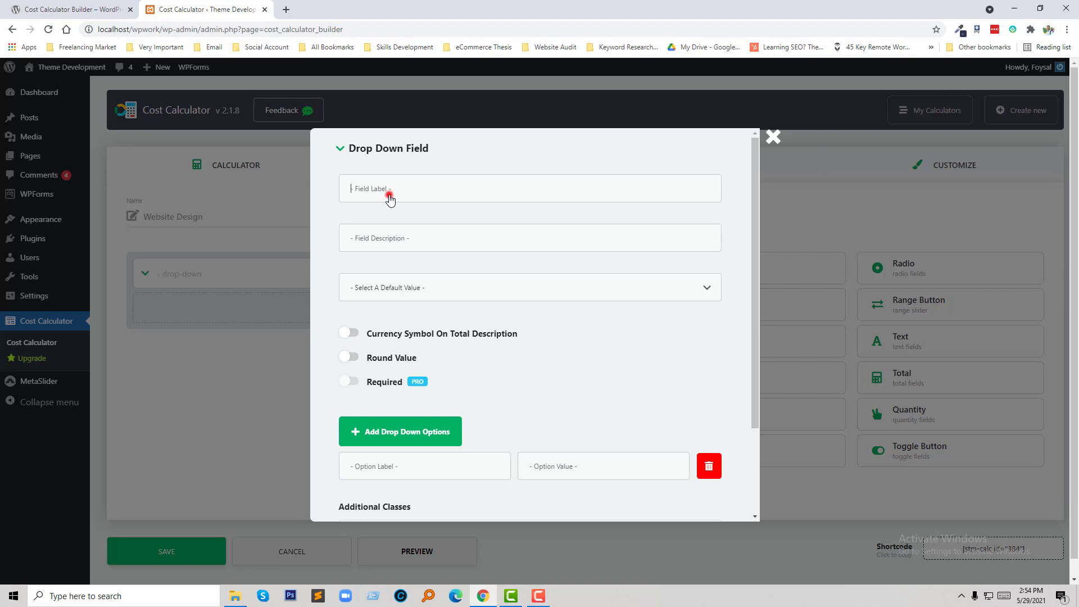
left_click(390, 195)
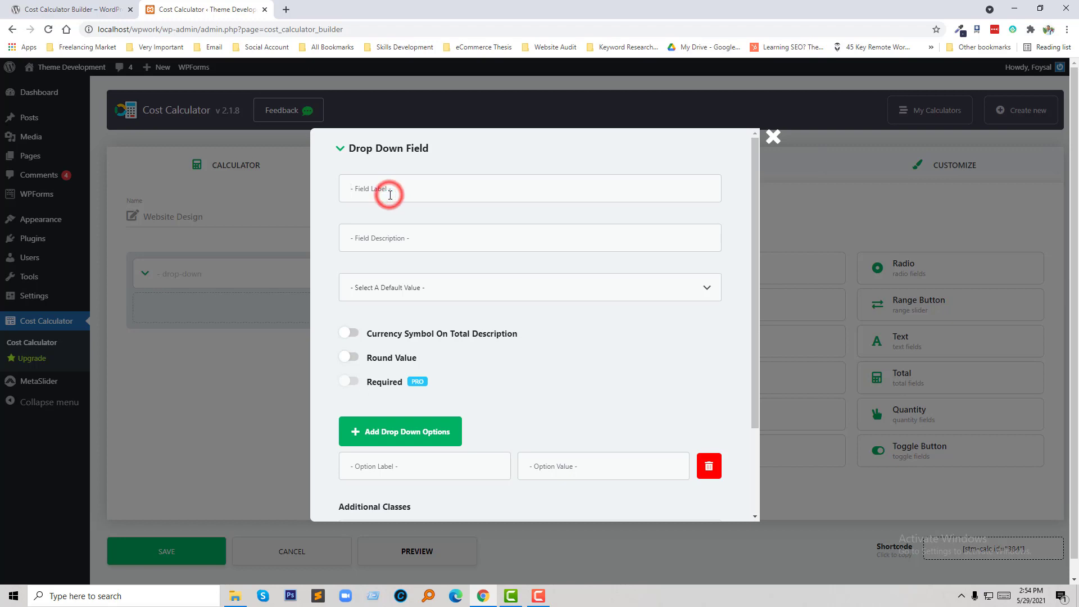
type("Type of Business")
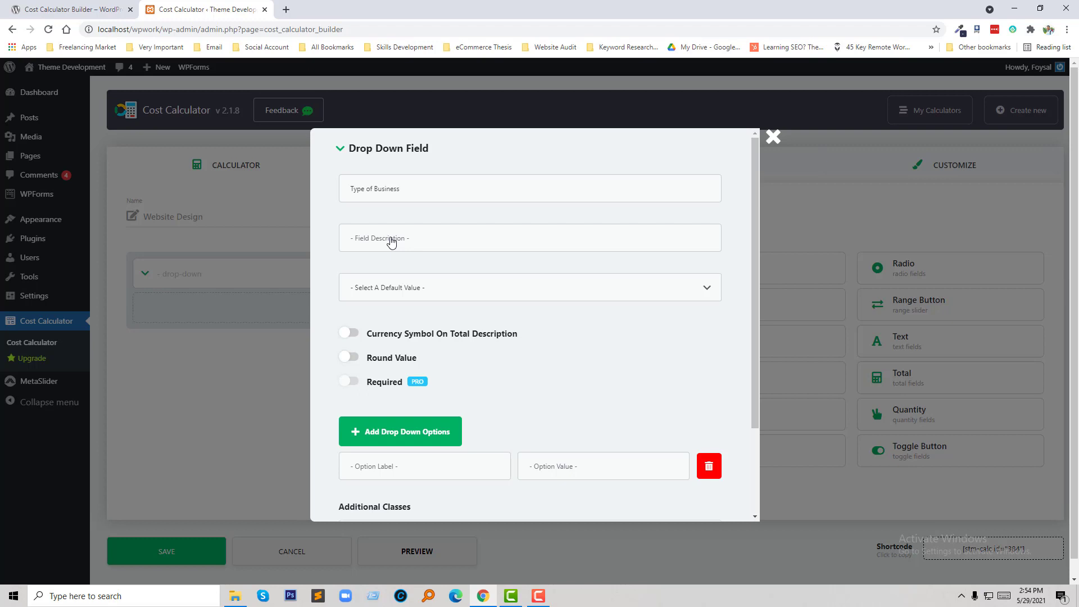
left_click(392, 241)
- Add the drop-down options Small (250) and Medium (500)
scroll(427, 376, "down", 1)
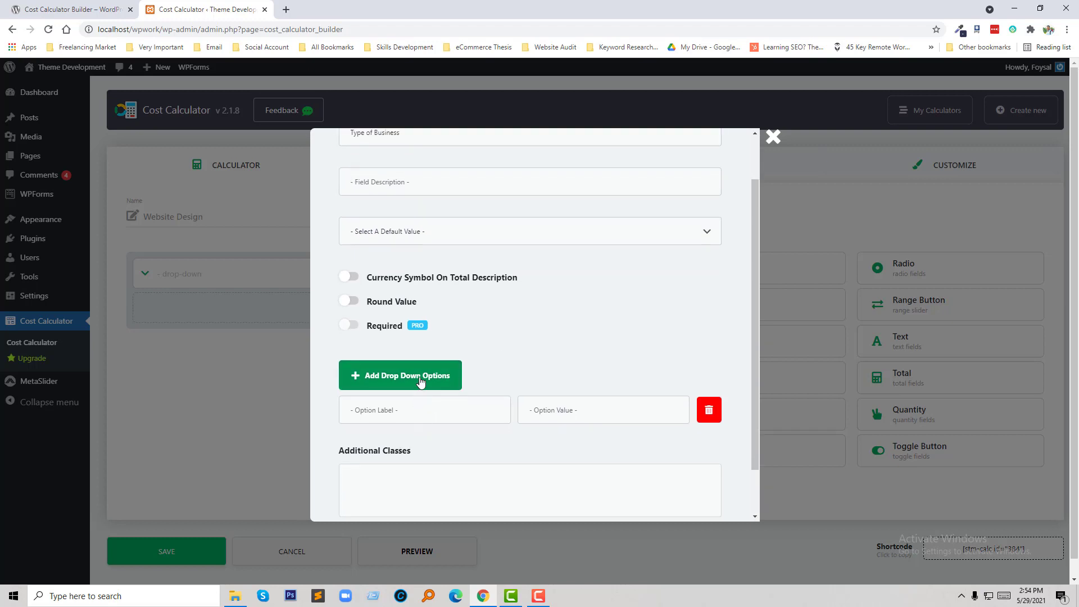
left_click(399, 418)
type("Small")
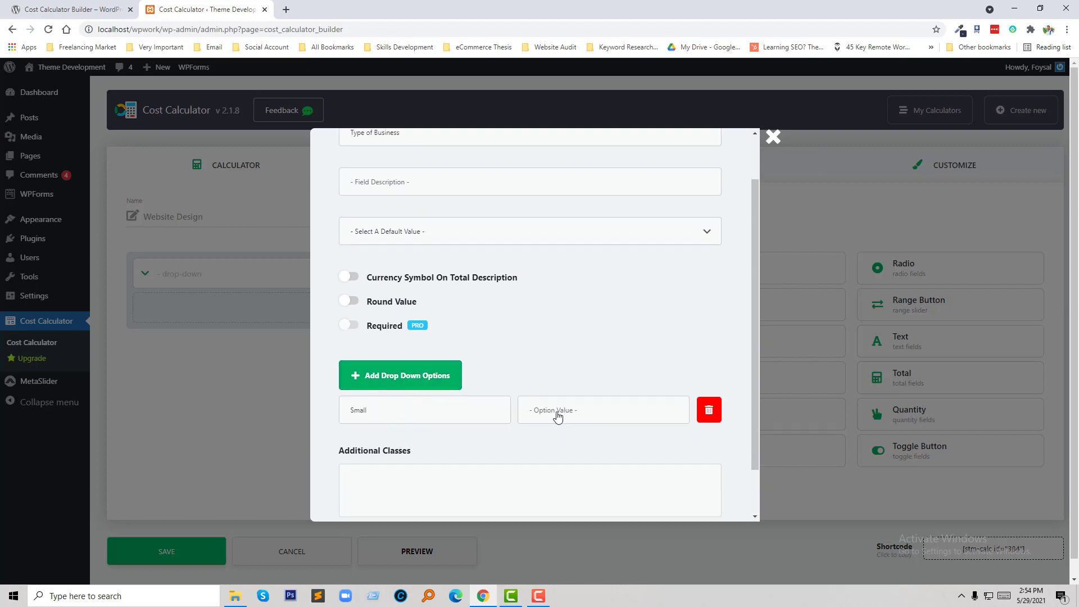
left_click(557, 412)
type("250")
scroll(557, 412, "down", 1)
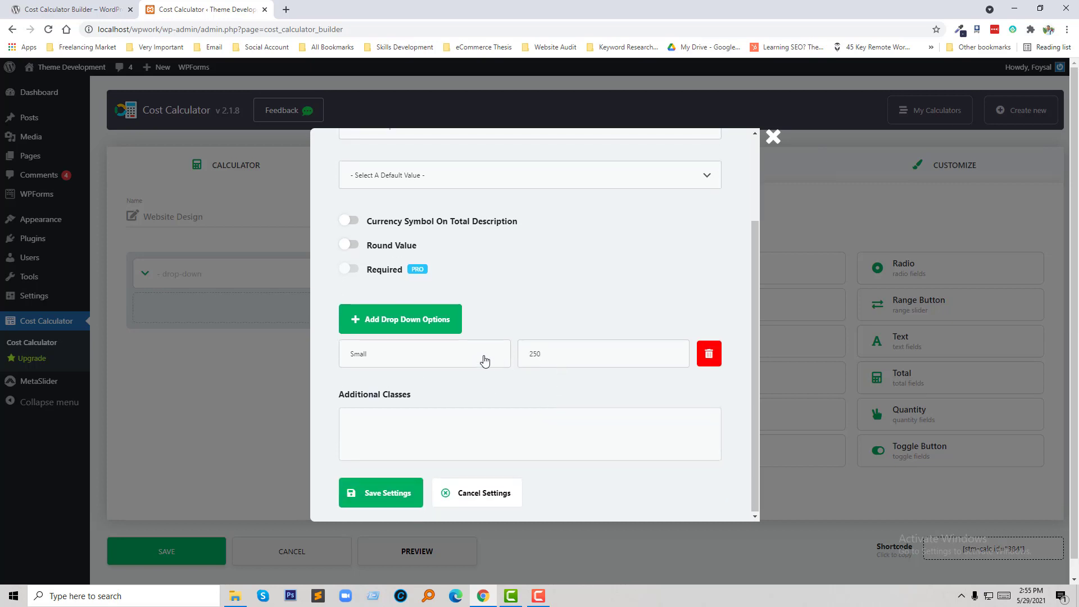
left_click(424, 323)
left_click(386, 386)
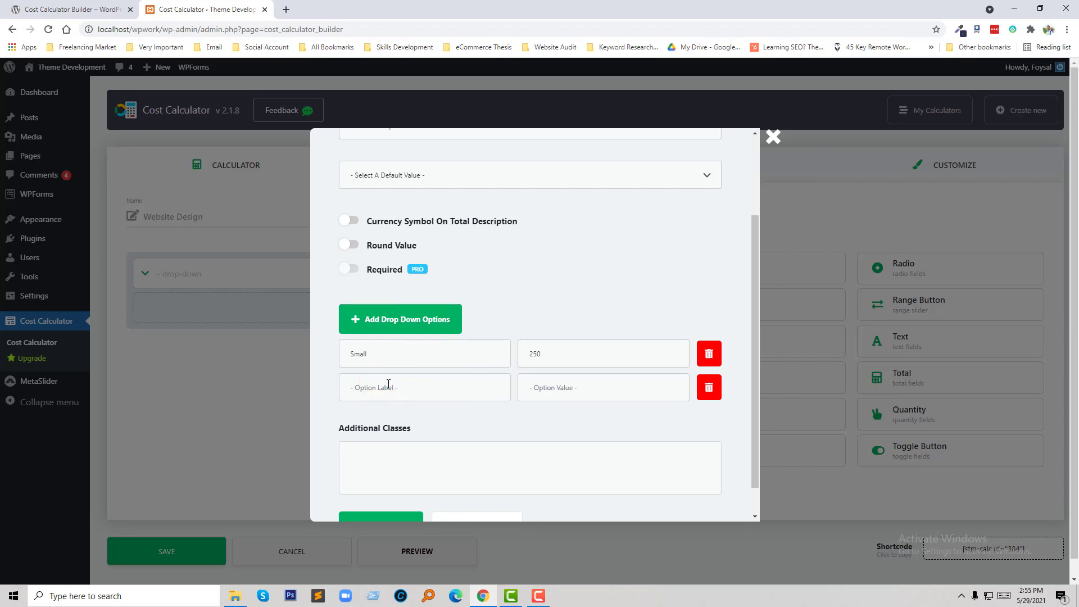
type("Medium")
left_click(552, 388)
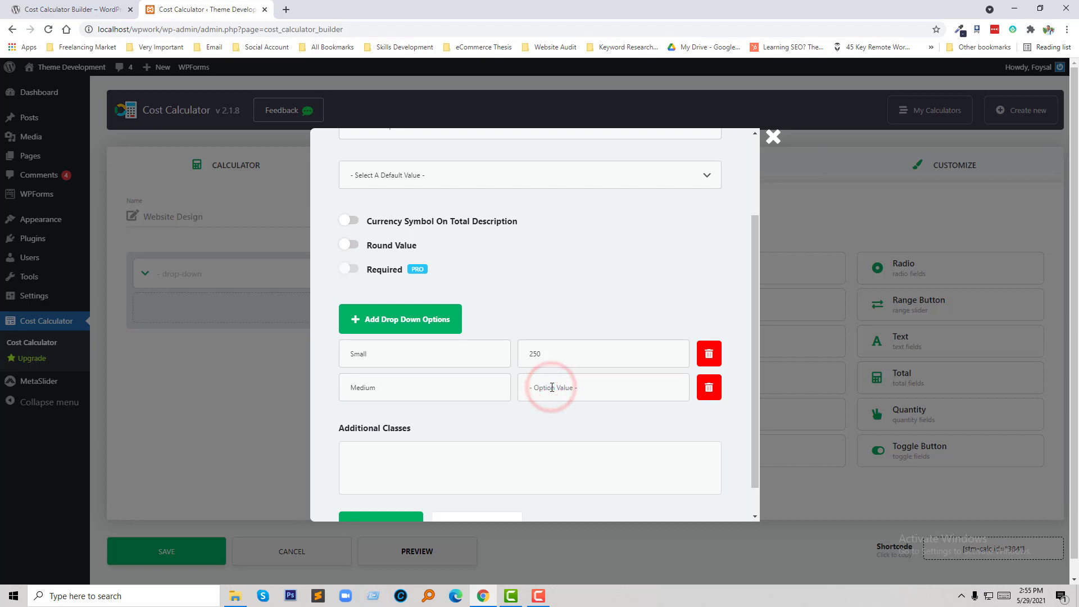
type("500")
- Add a third option, Large (1000), and save the Type of Business field
scroll(449, 411, "down", 1)
scroll(449, 410, "up", 1)
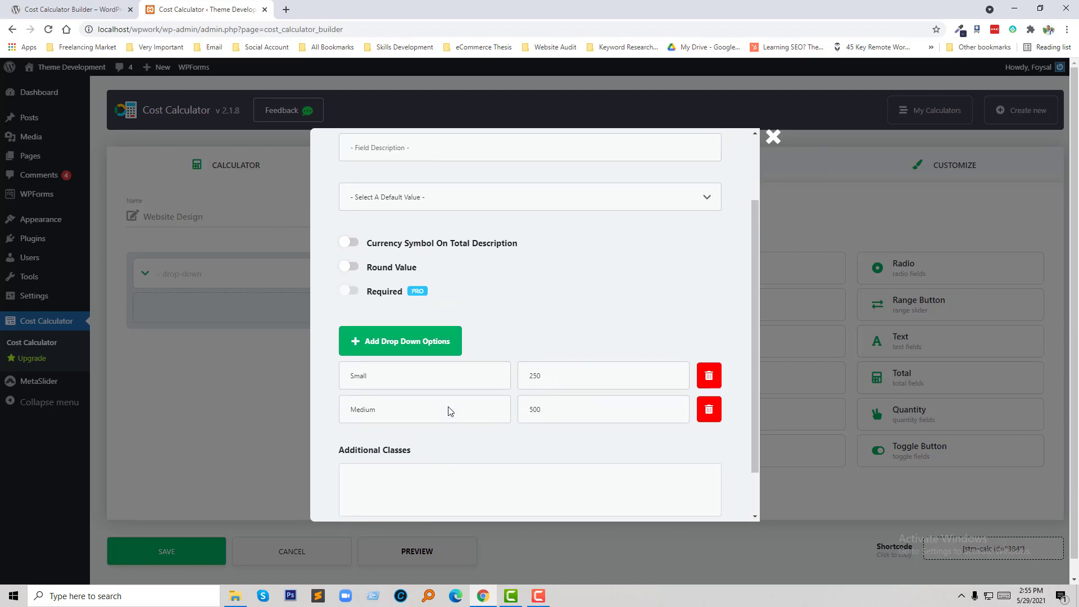
scroll(451, 408, "down", 1)
scroll(450, 404, "down", 1)
left_click(399, 291)
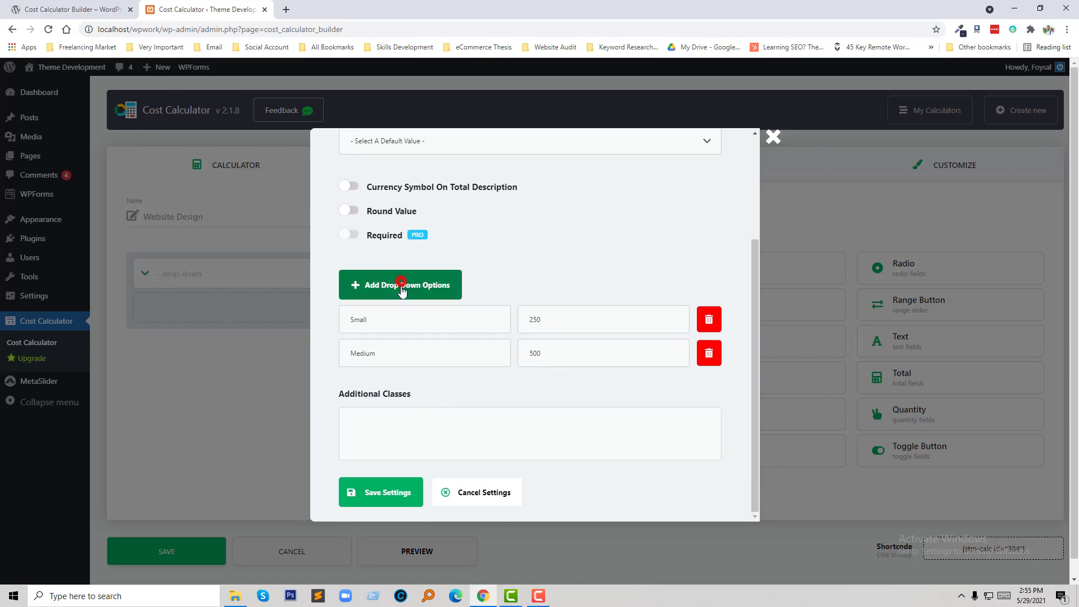
left_click(381, 385)
type("Large")
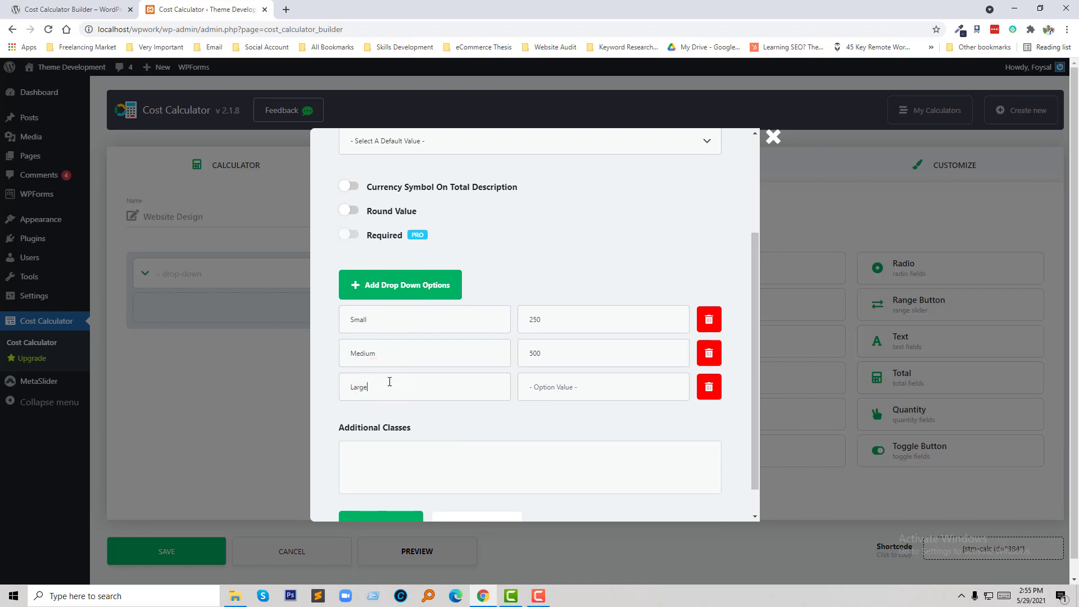
scroll(466, 396, "up", 1)
scroll(427, 337, "up", 3)
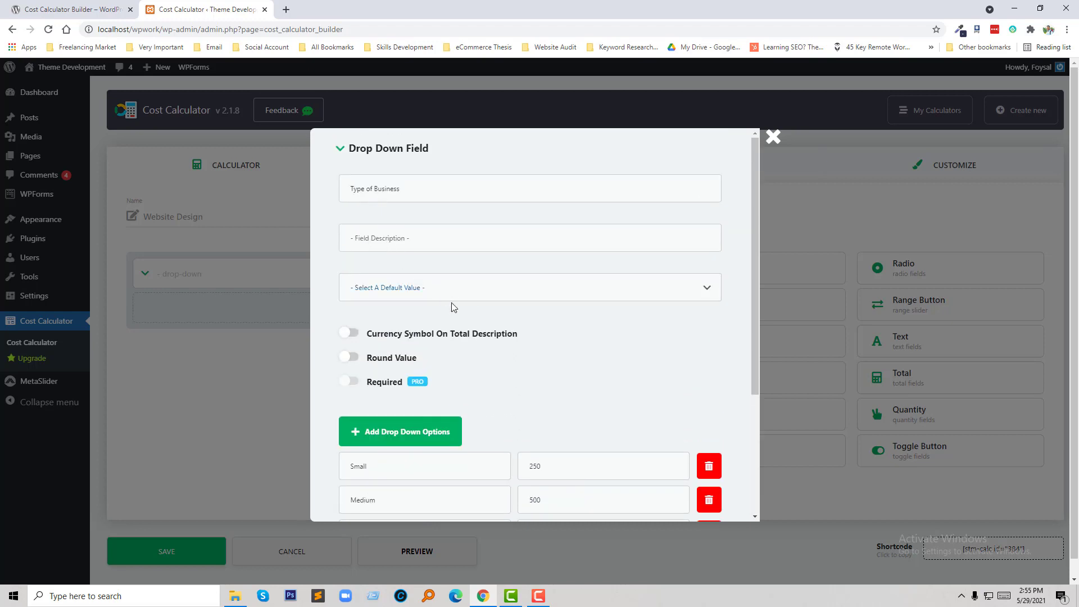
scroll(464, 344, "down", 3)
left_click(560, 353)
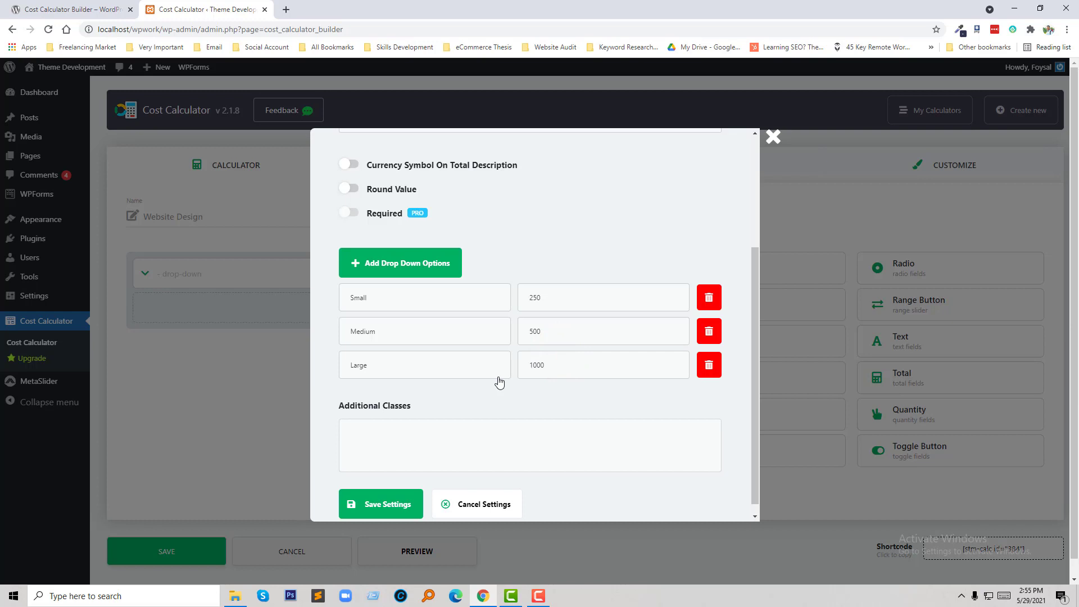
left_click(375, 497)
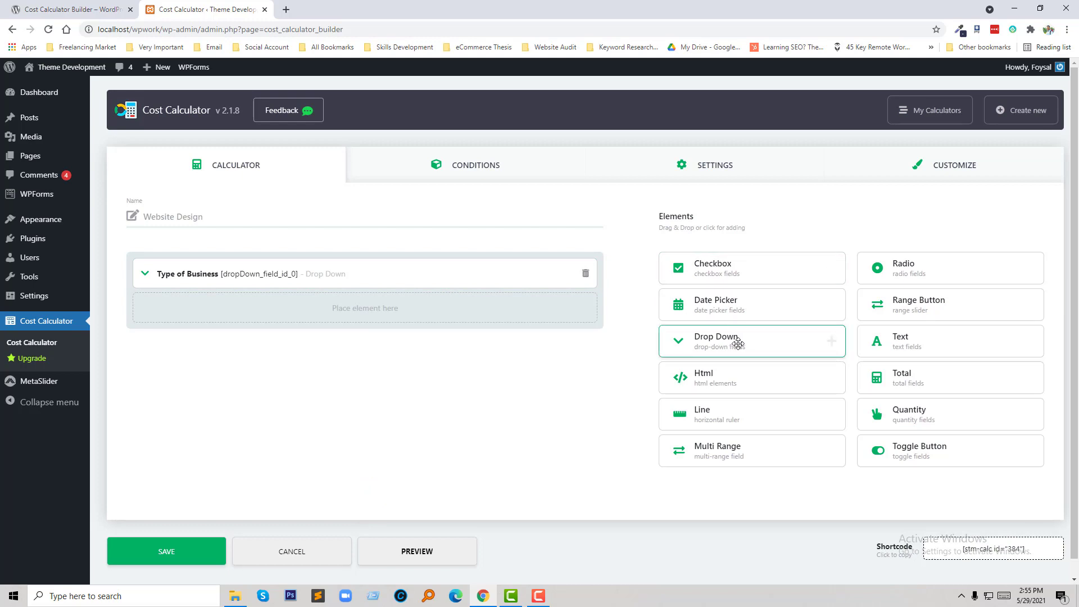
- Place a second Drop Down field labelled 'Domain and Hosting'
left_click_drag(784, 345, 315, 321)
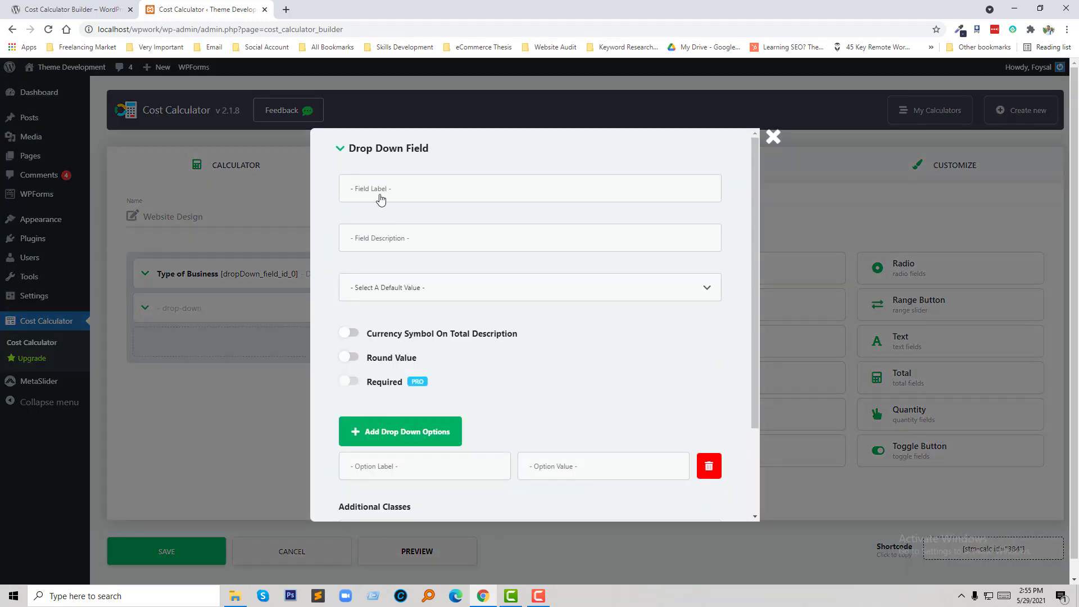
left_click(380, 194)
type("Domain and Hosting")
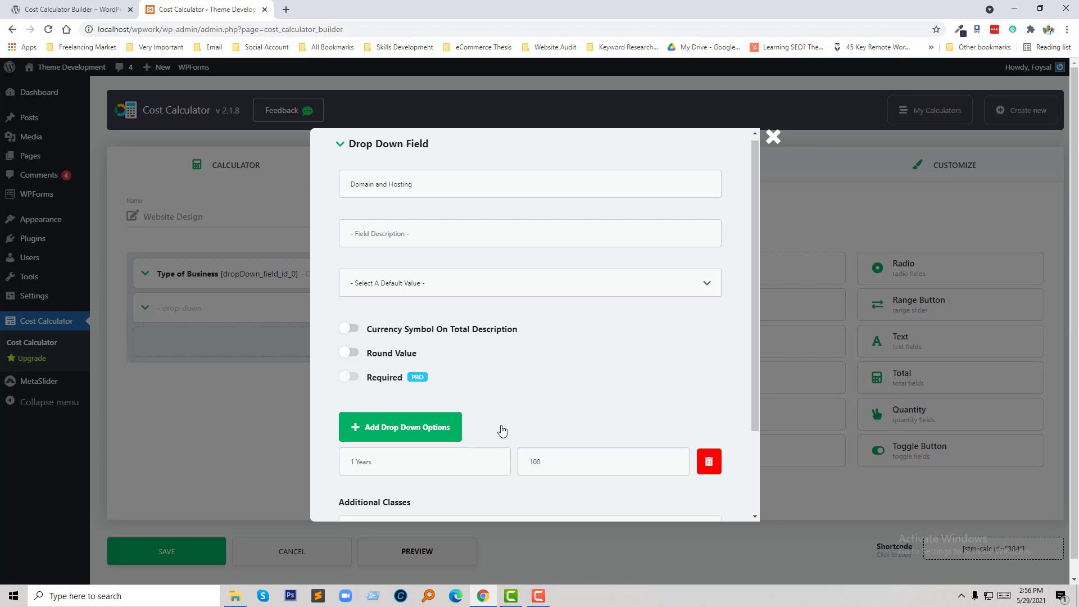
scroll(500, 429, "down", 2)
- Add a '2 Years' hosting option priced 200
left_click(416, 319)
left_click(387, 385)
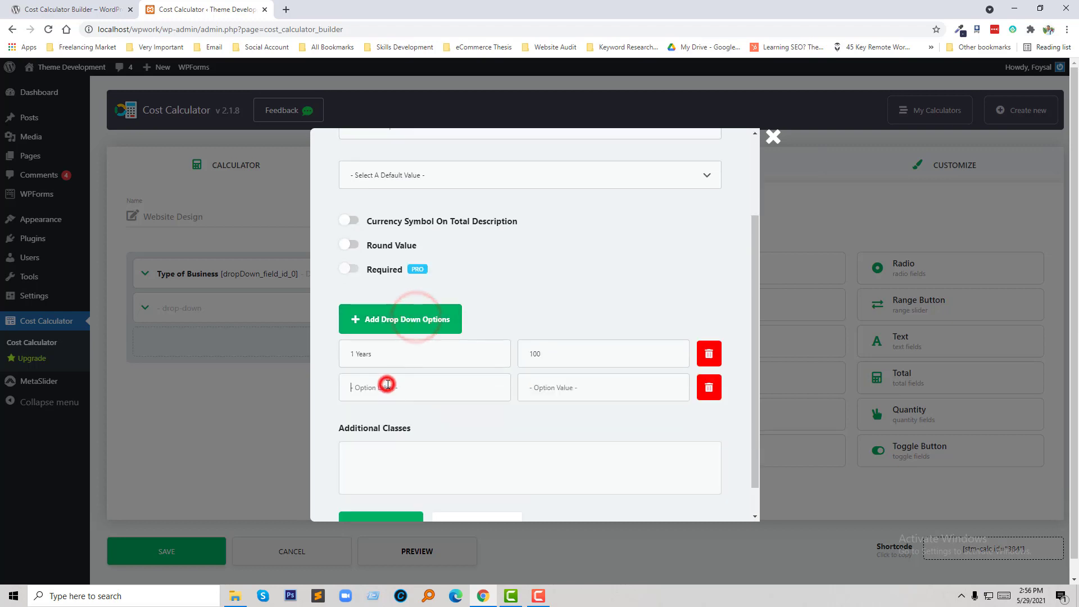
type("2 Years")
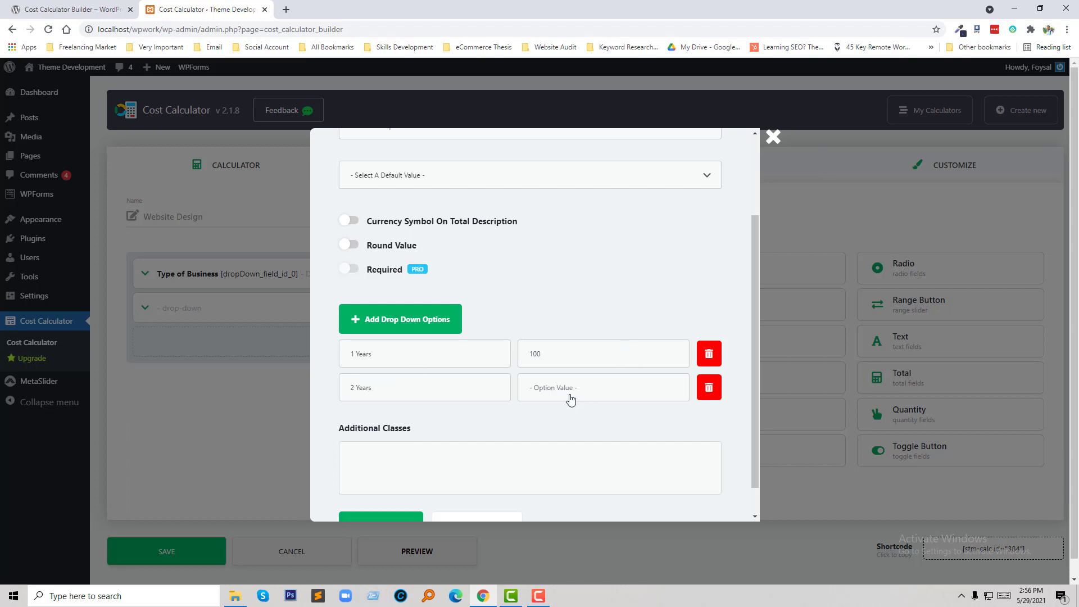
left_click(570, 396)
type("200")
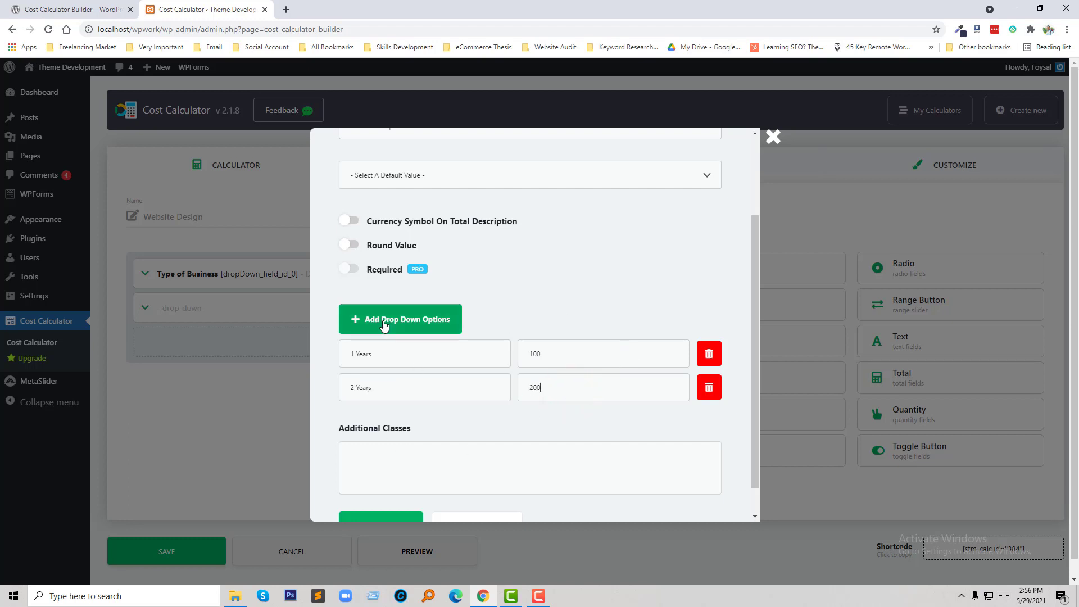
- Add a '5 Years' option priced 500 and save the Domain and Hosting field
left_click(385, 321)
left_click(374, 416)
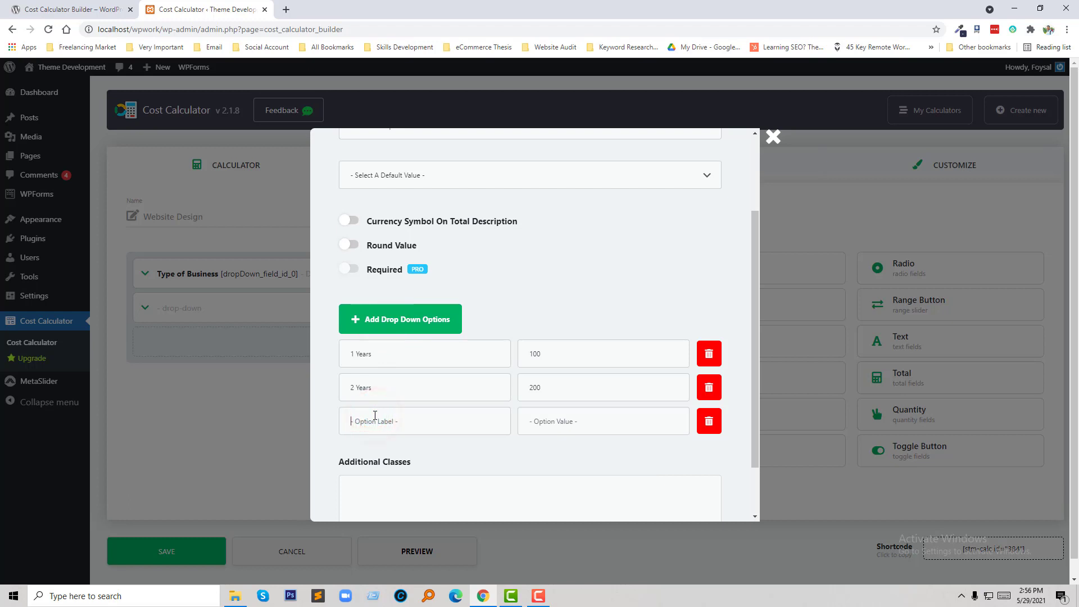
type("5 Years")
left_click(533, 431)
type("500")
scroll(478, 417, "down", 3)
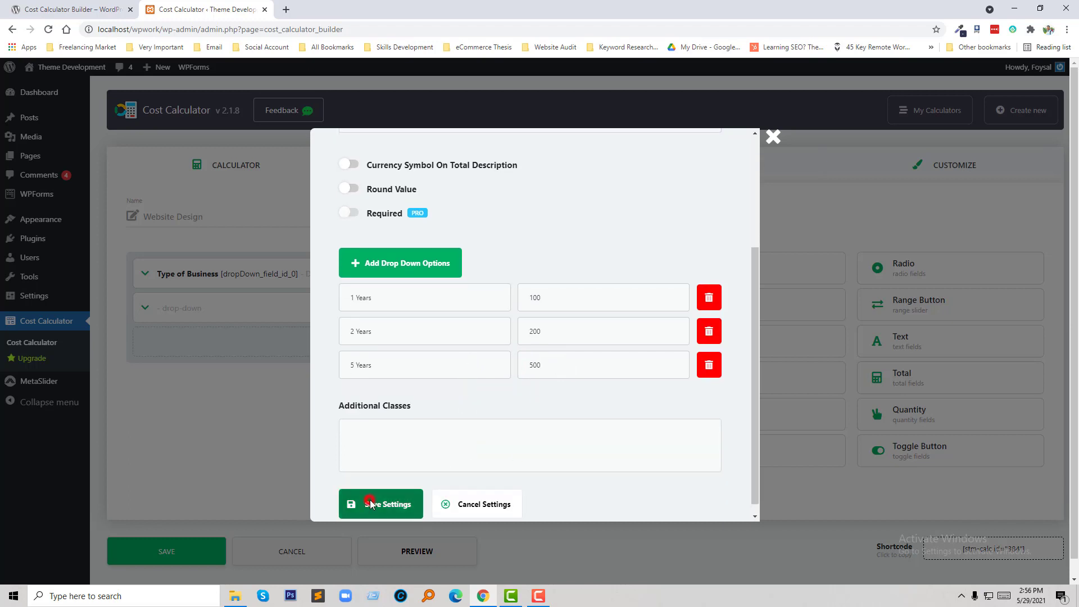
left_click(369, 500)
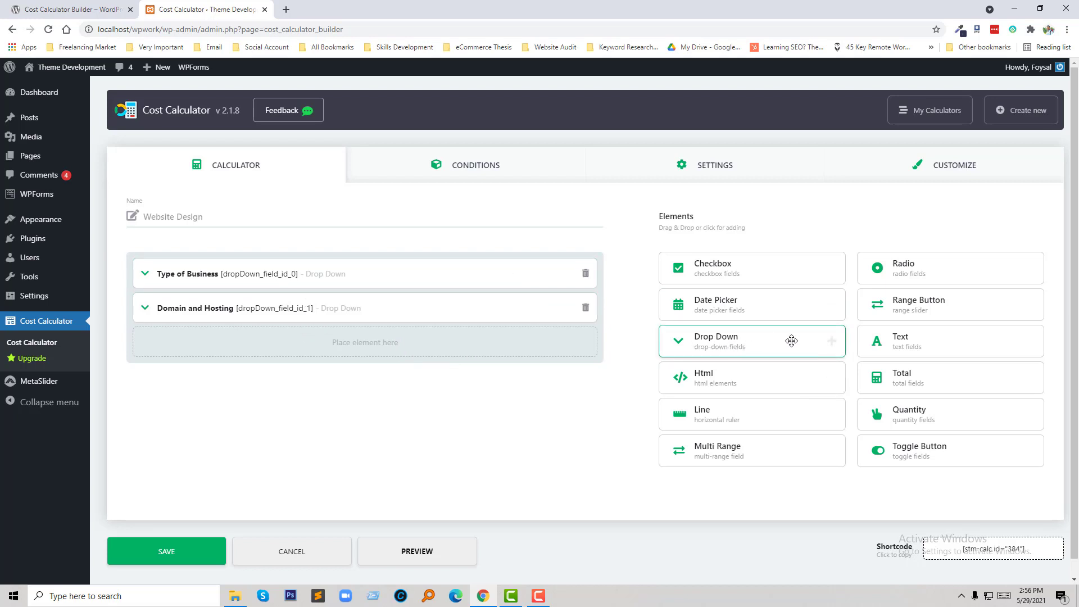
- Add a Radio field below Domain and Hosting with a Yes choice priced 50
mouse_move(791, 340)
left_mouse_down()
mouse_move(307, 349)
mouse_move(730, 345)
left_mouse_up()
left_click_drag(903, 271, 277, 349)
type("Need Logo")
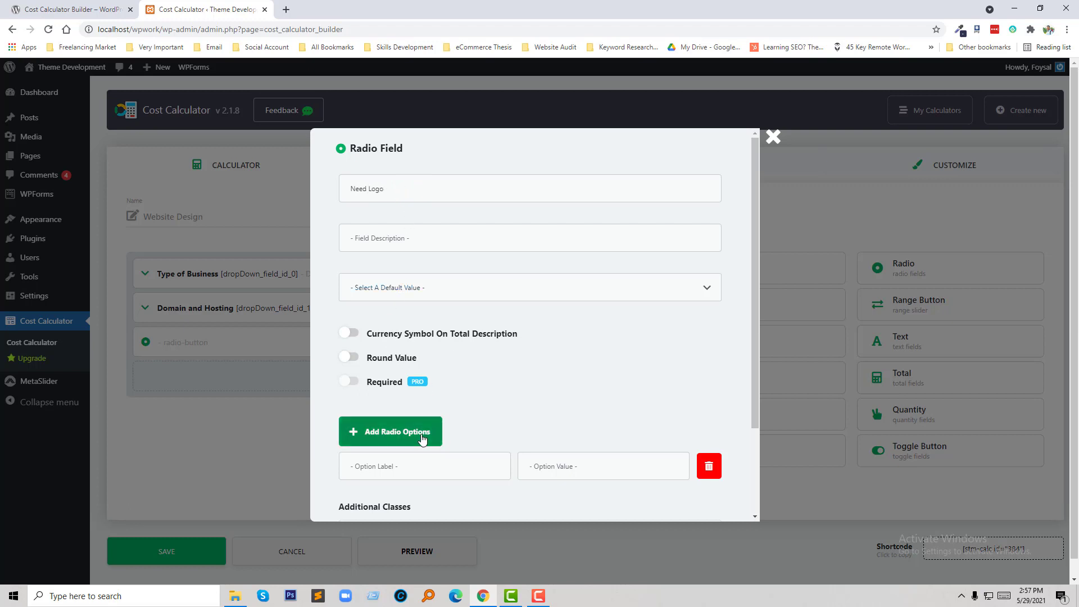
left_click(395, 467)
type("Yes")
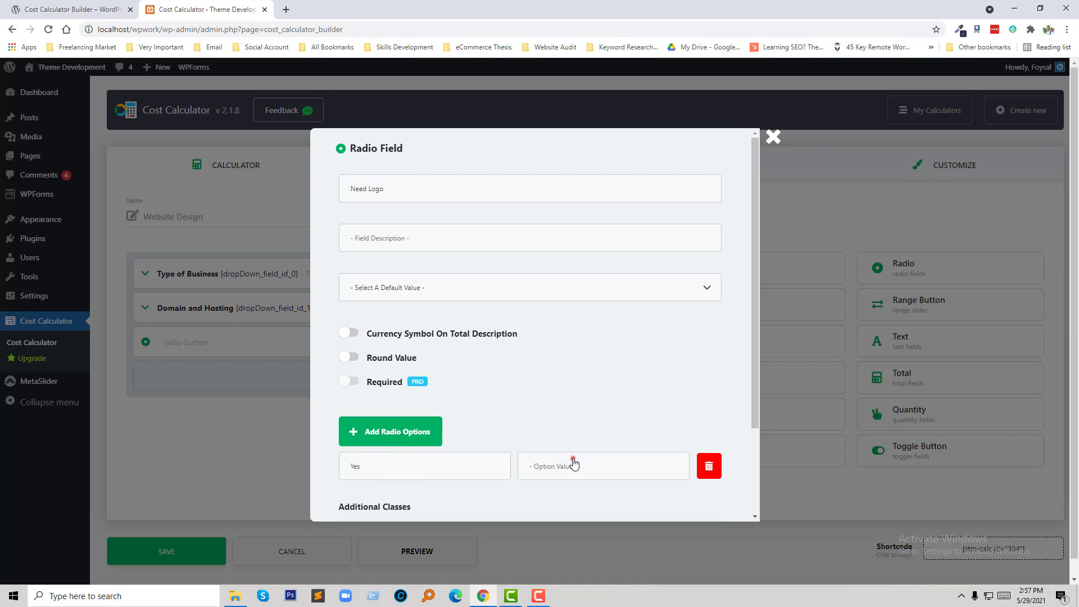
left_click(573, 459)
type("50")
- Add a No choice priced 0 and save the Need Logo field
scroll(586, 358, "down", 1)
left_click(394, 376)
left_click(381, 444)
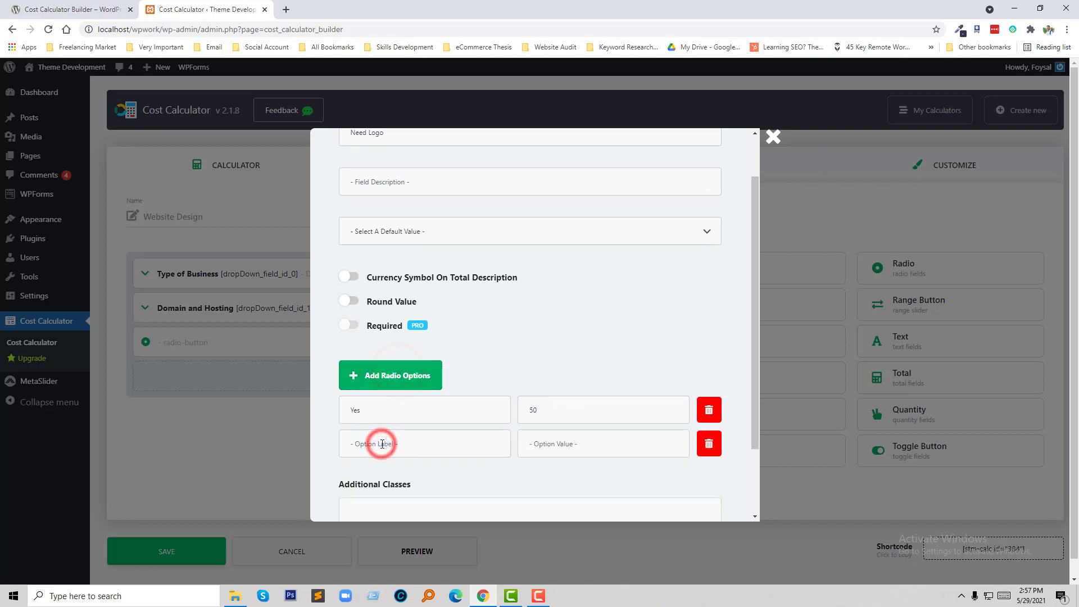
type("No")
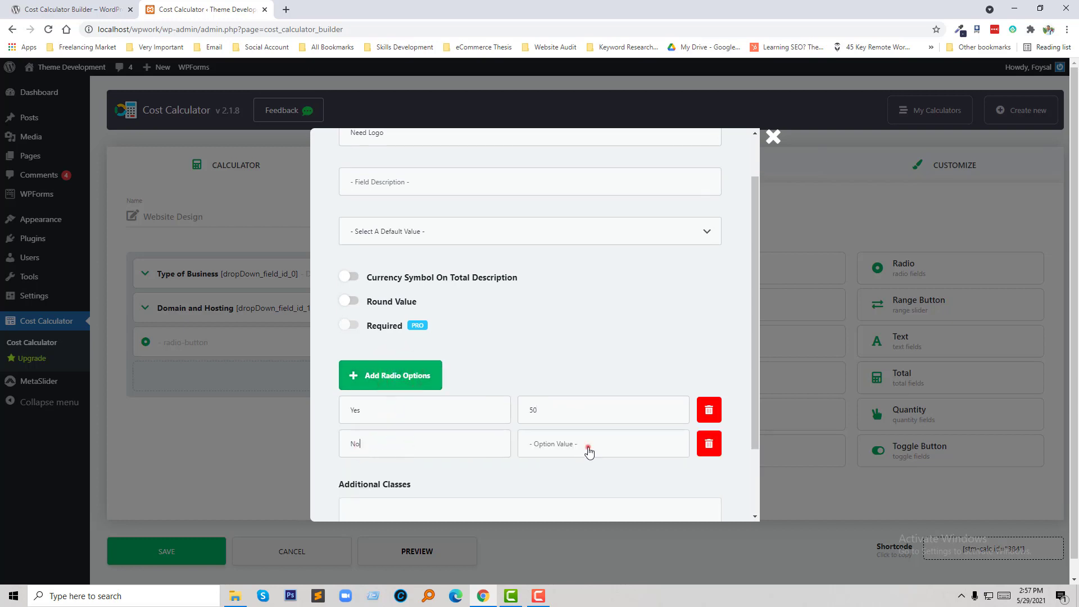
left_click(588, 451)
type("0")
scroll(532, 432, "down", 1)
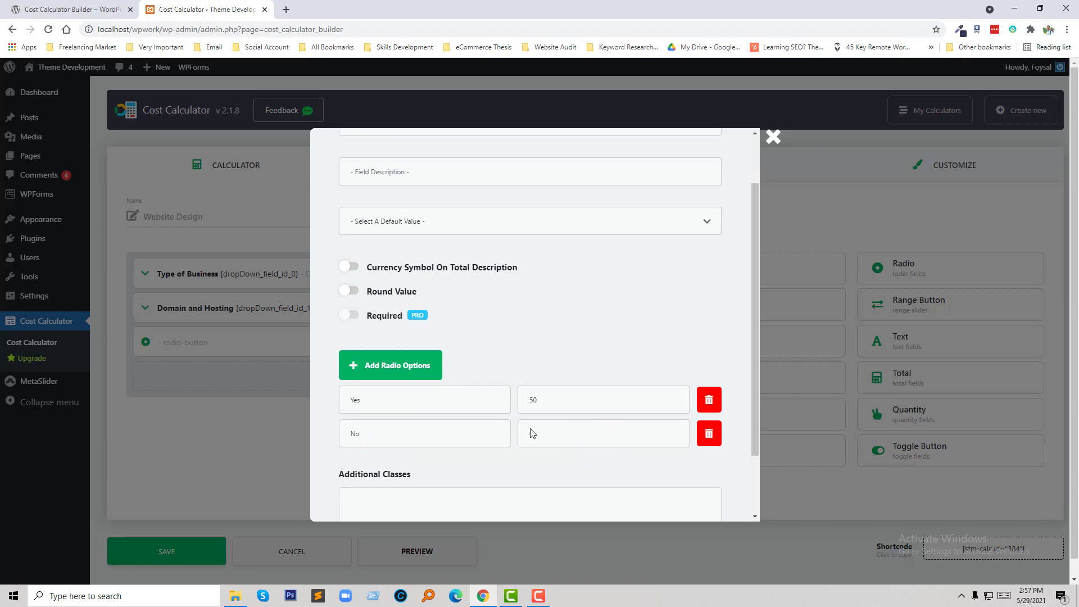
scroll(532, 432, "down", 2)
left_click(399, 494)
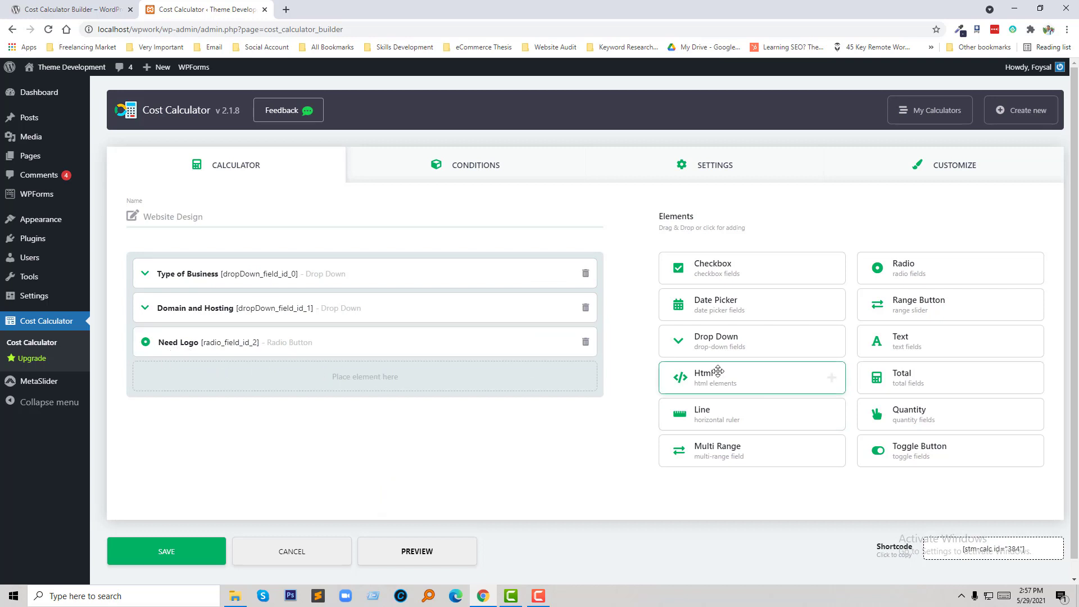
- Place a Drop Down field below Need Logo labelled 'Number of pages'
left_click_drag(717, 370, 535, 351)
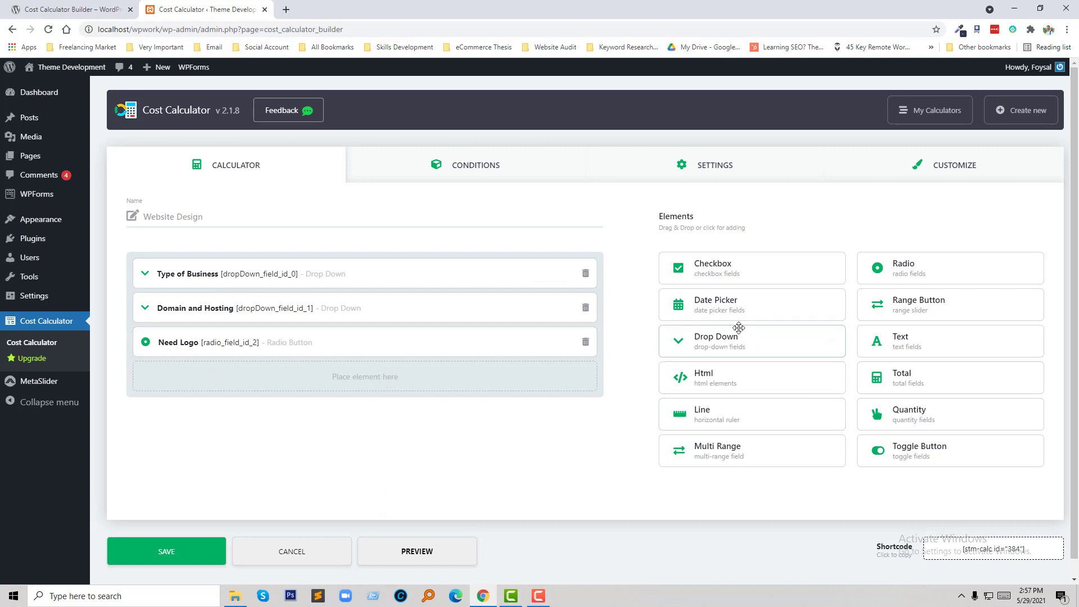
mouse_move(751, 341)
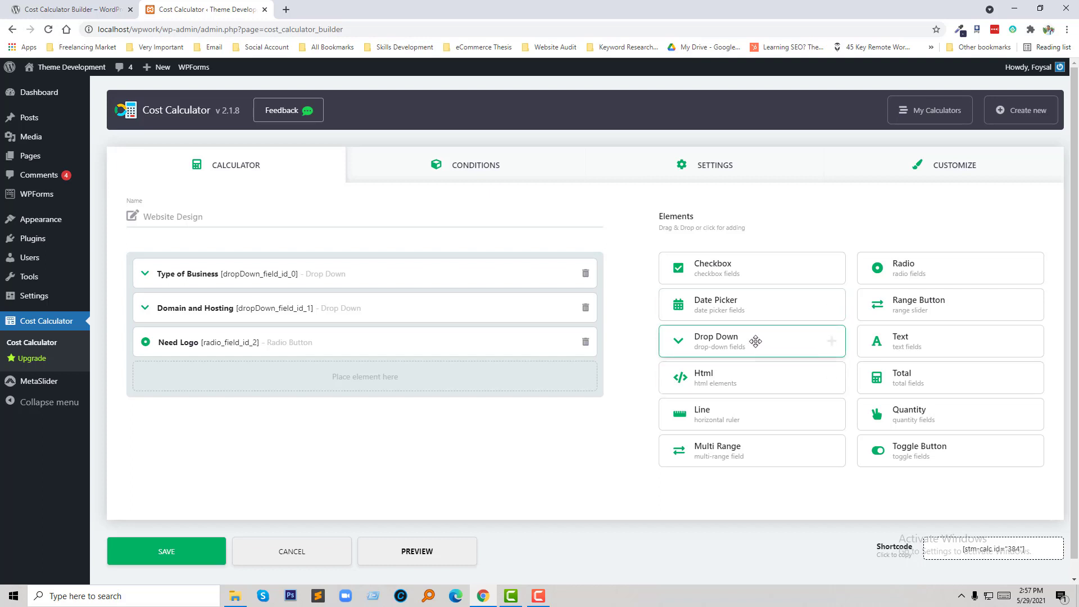
left_click_drag(755, 341, 293, 376)
left_click(385, 191)
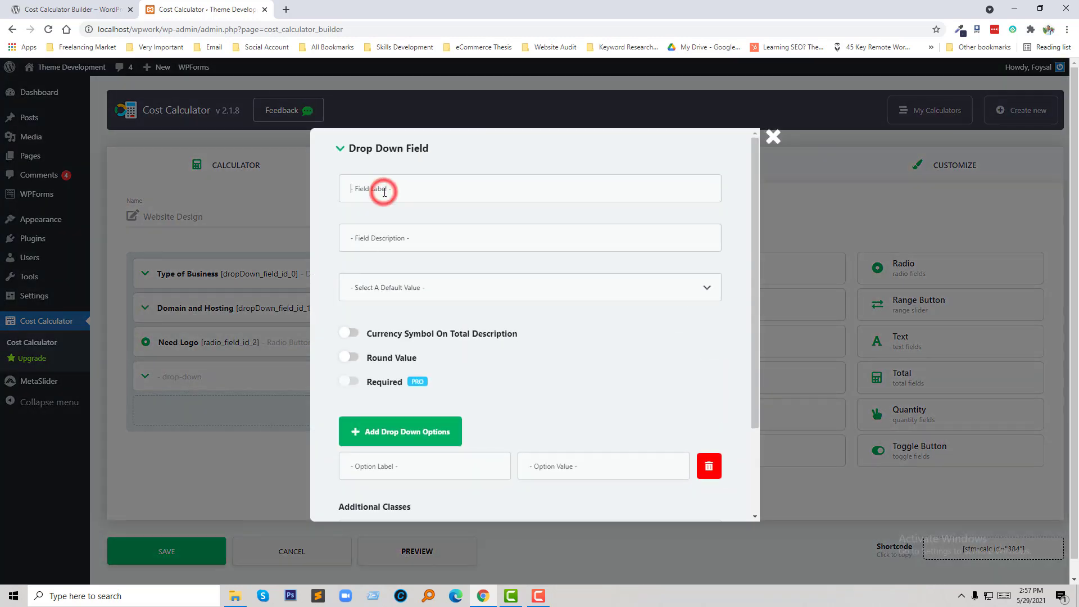
type("Number of pages")
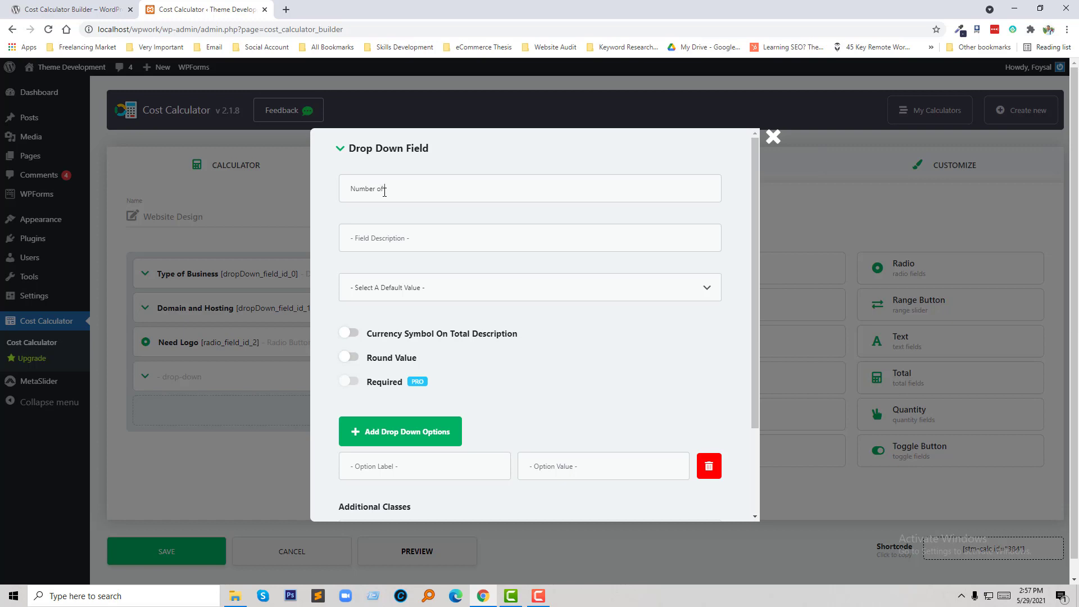
- Add page-count options 1 (50) and 5 (250)
scroll(392, 342, "down", 1)
left_click(393, 410)
type("1")
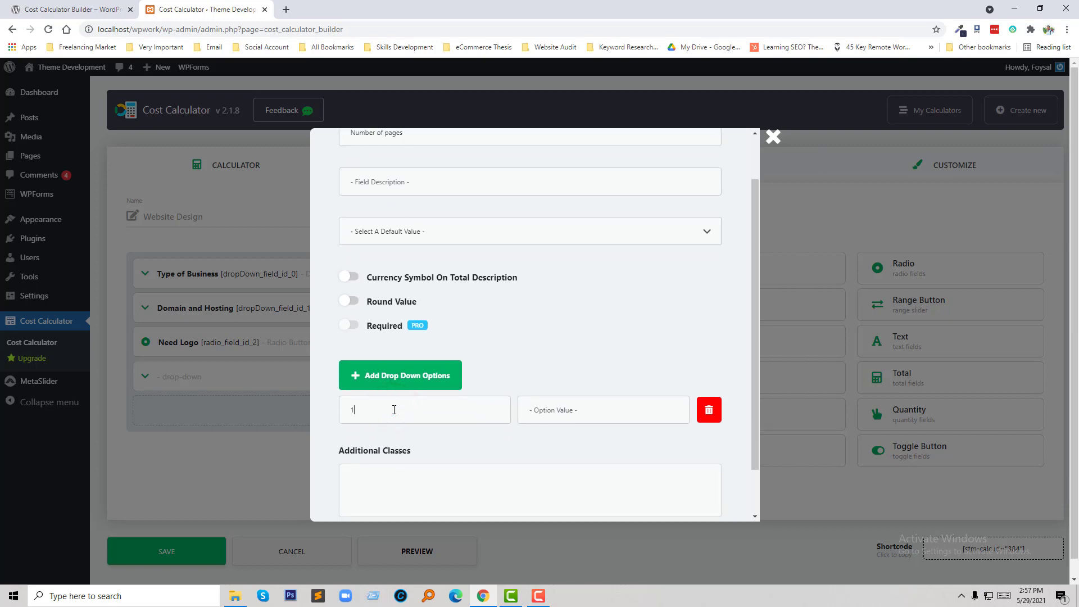
left_click(550, 413)
type("50")
scroll(548, 413, "down", 1)
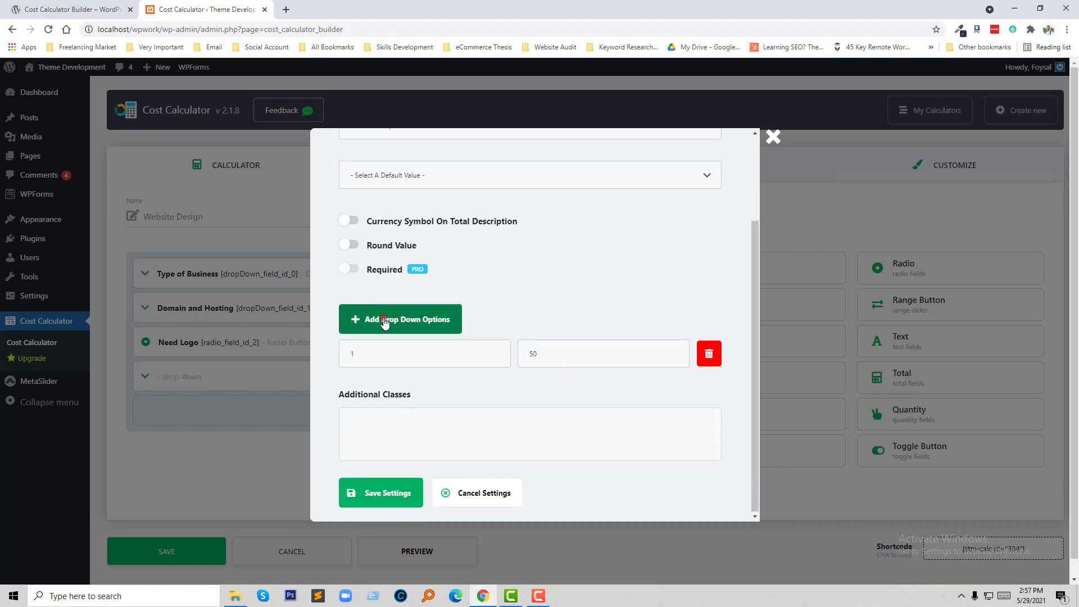
left_click(383, 319)
left_click(376, 393)
type("5")
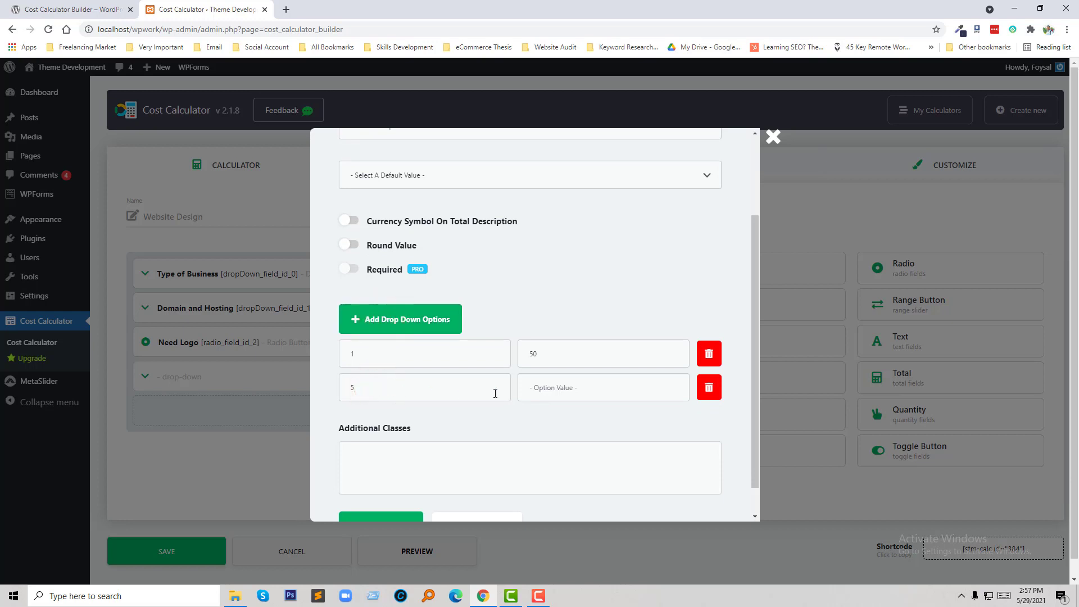
left_click(560, 396)
type("250")
- Add a third page-count option, 10 pages priced 1000
left_click(396, 321)
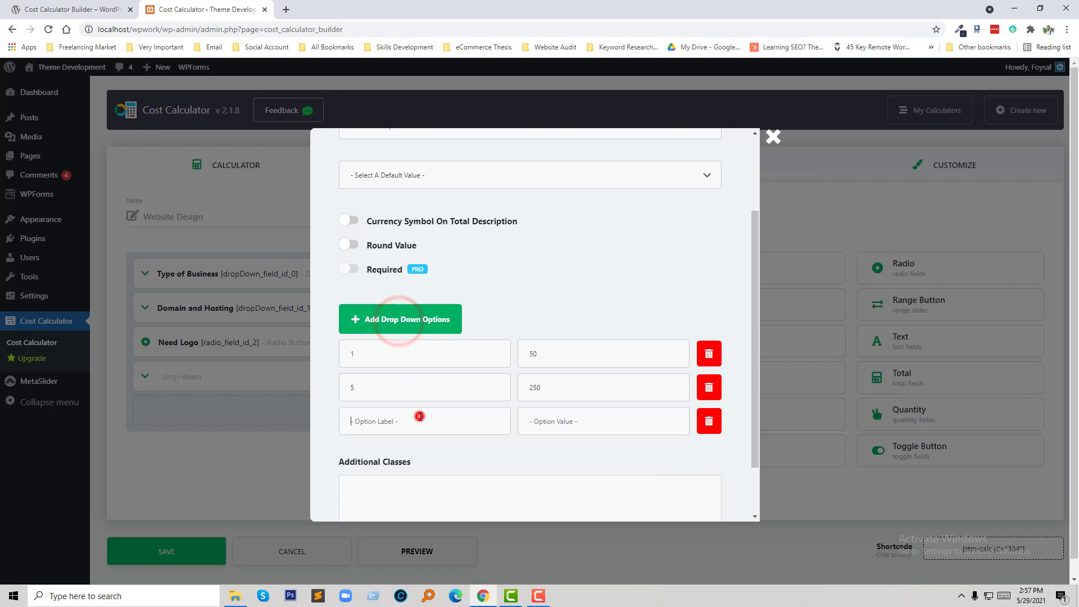
left_click(420, 417)
type("10")
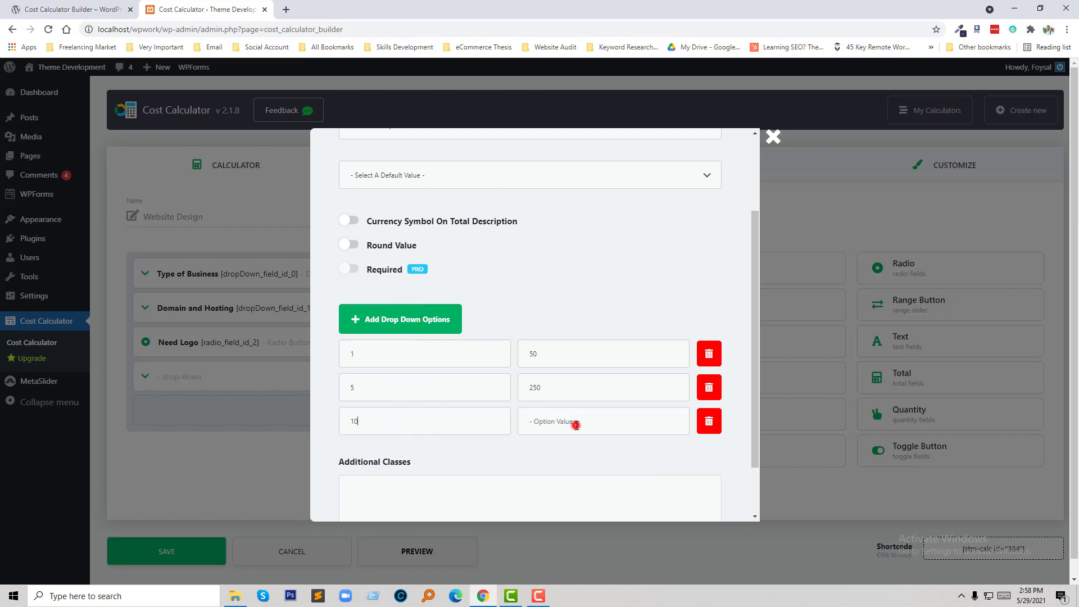
left_click(576, 425)
type("1000")
scroll(576, 428, "down", 3)
- Save the Number of pages field and the whole Website Design calculator, then preview it
left_click(386, 495)
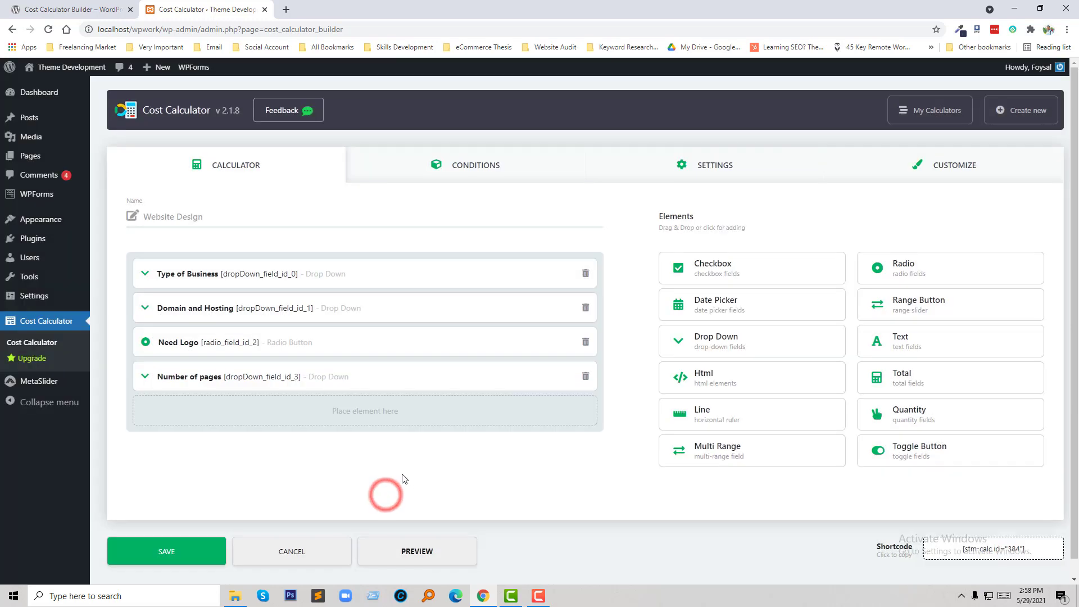
left_click(186, 558)
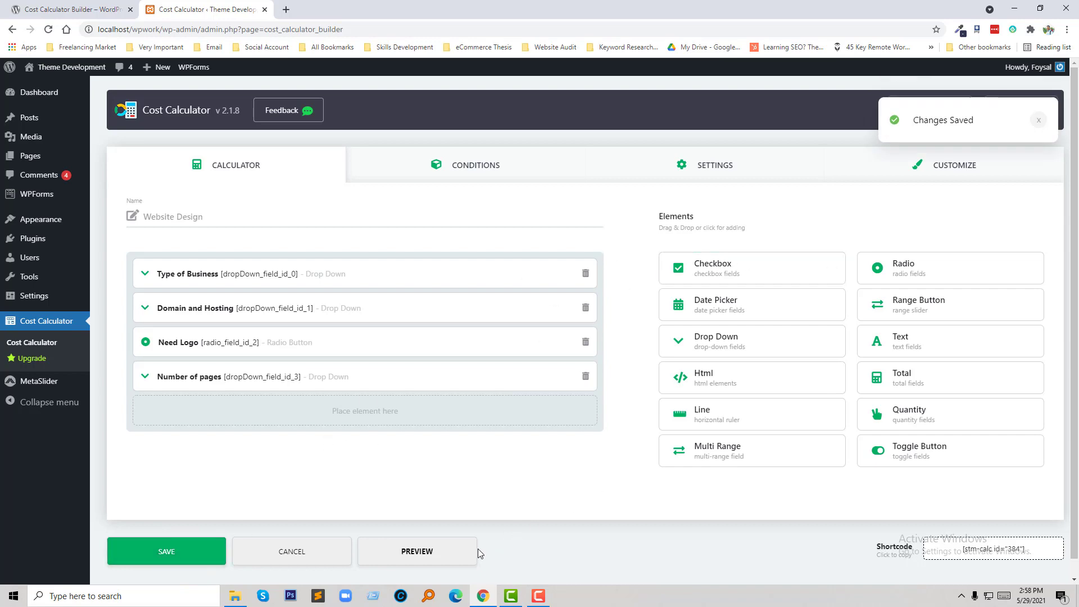
left_click(416, 552)
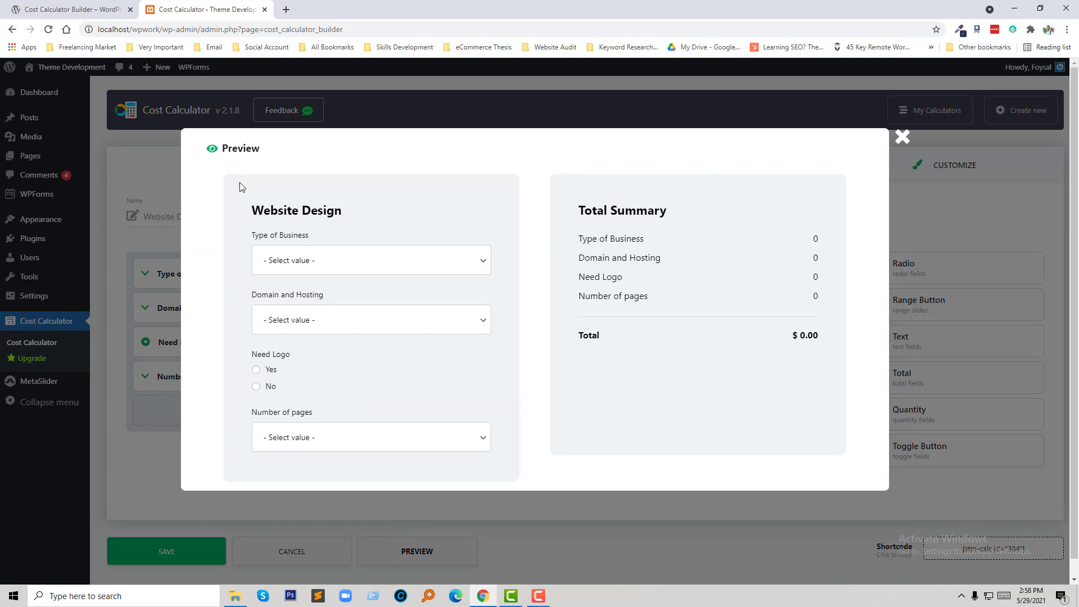
- Choose Small, 1 Years, logo Yes and 10 pages in the preview to confirm a $1,400.00 total
left_click(298, 261)
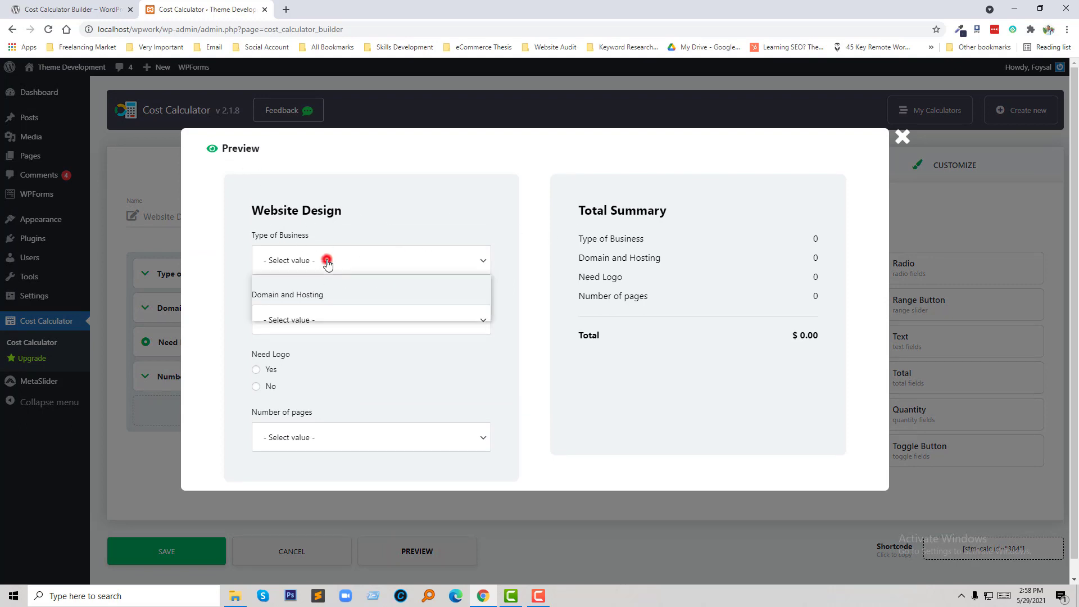
left_click(300, 285)
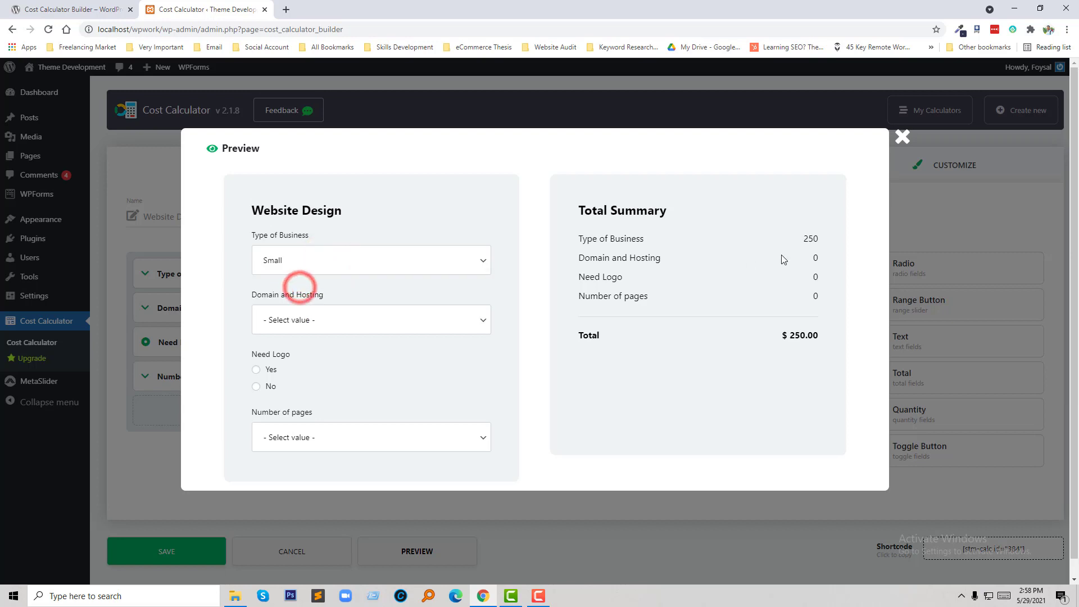
left_click(382, 324)
left_click(316, 354)
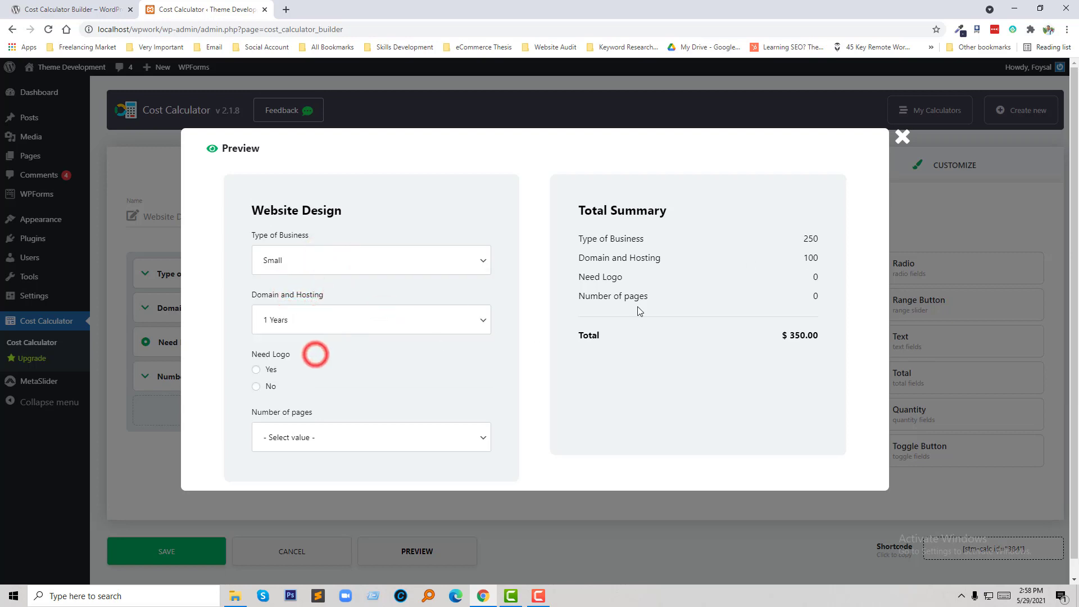
left_click(257, 370)
left_click(257, 386)
left_click(257, 371)
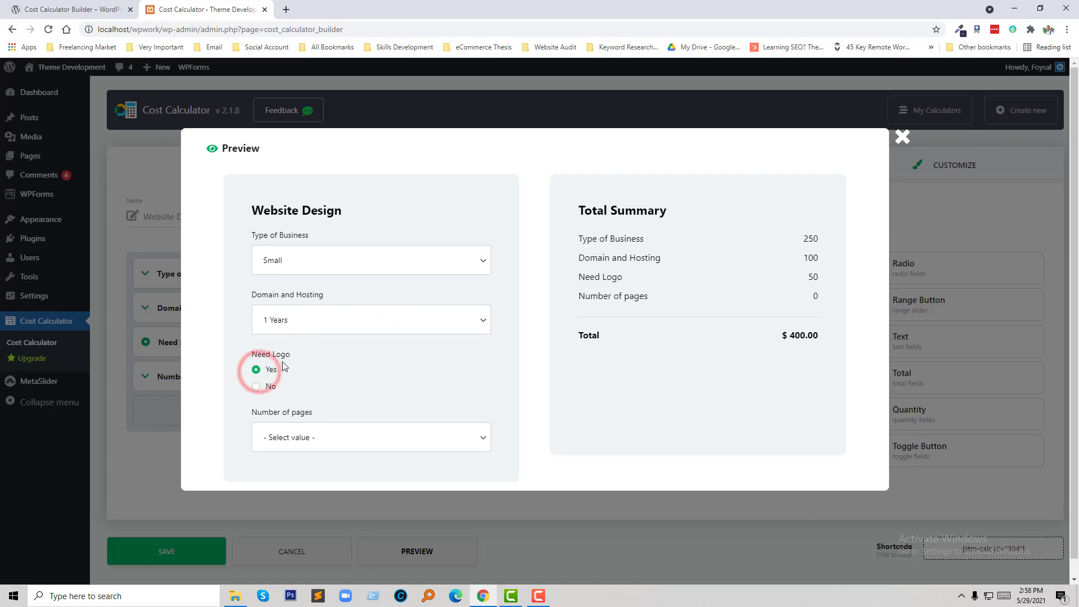
left_click(314, 430)
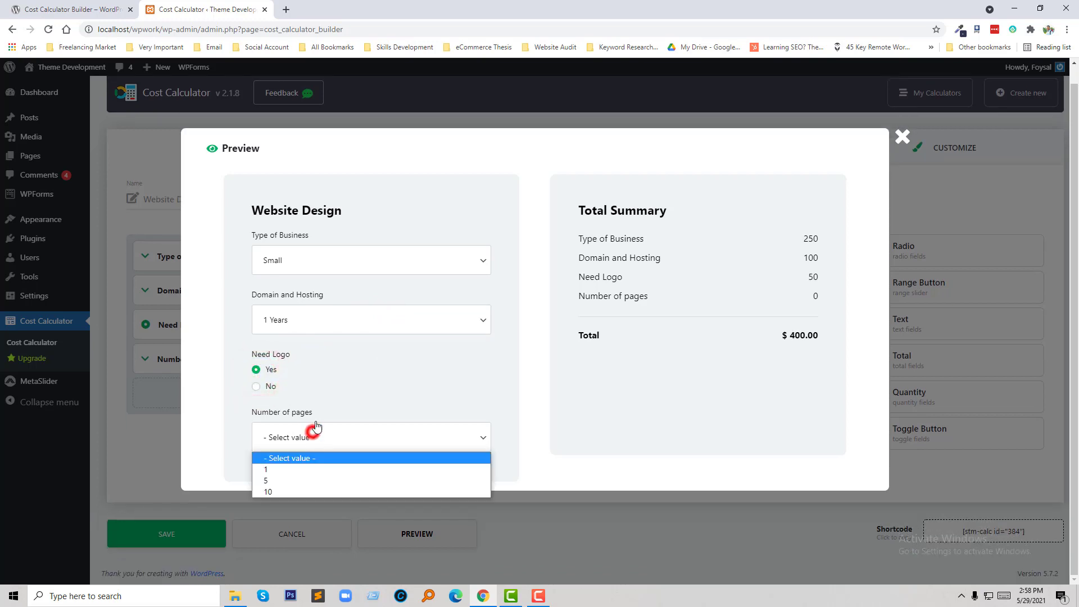
left_click(281, 491)
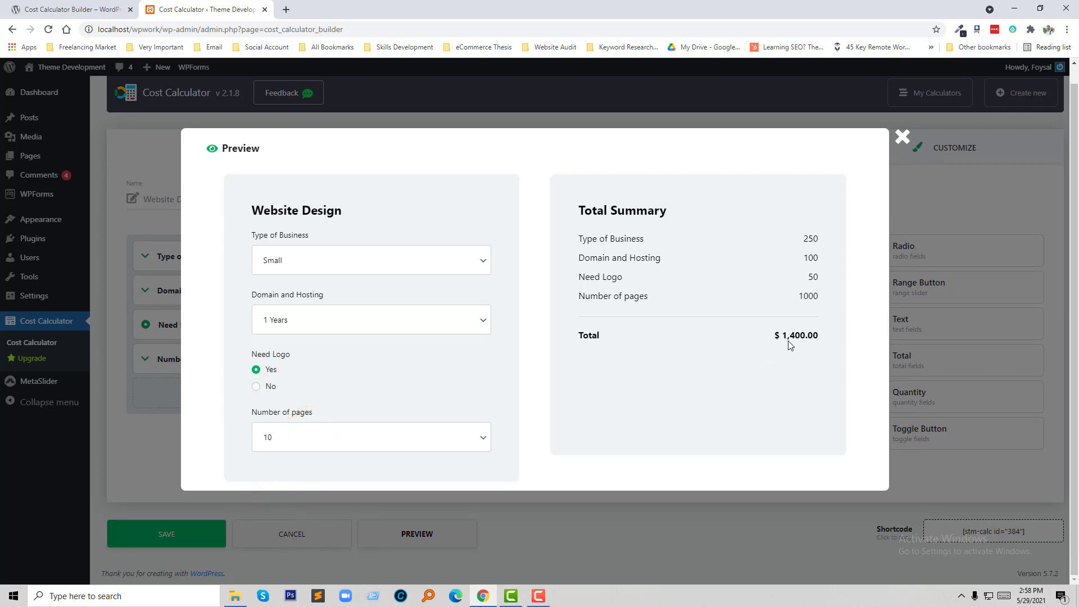
left_click(901, 137)
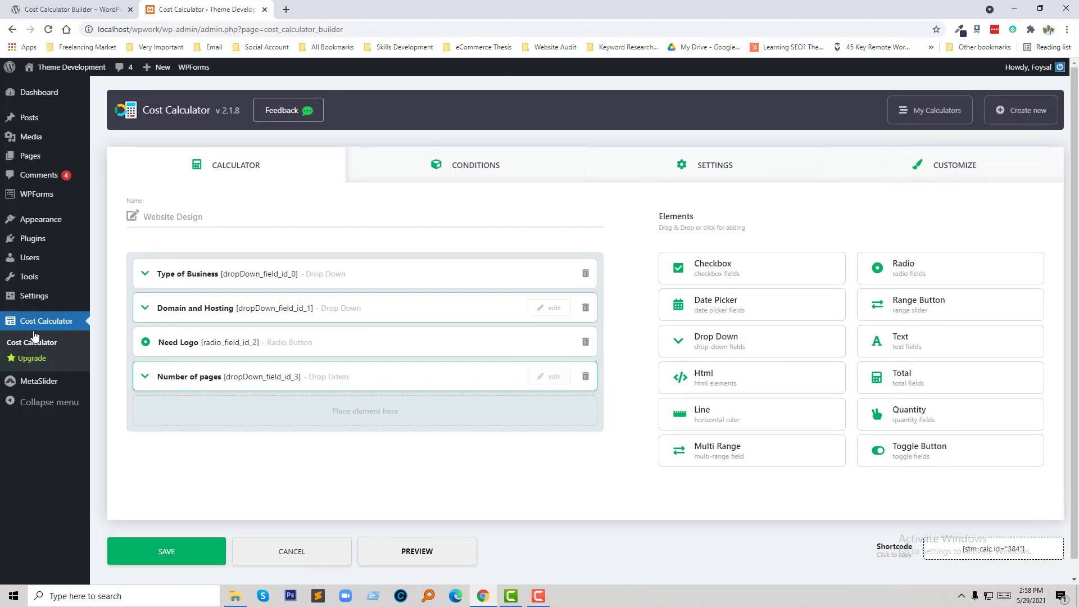
- Copy Website Design's shortcode [stm-calc id="384"] from the saved calculators list
left_click(58, 322)
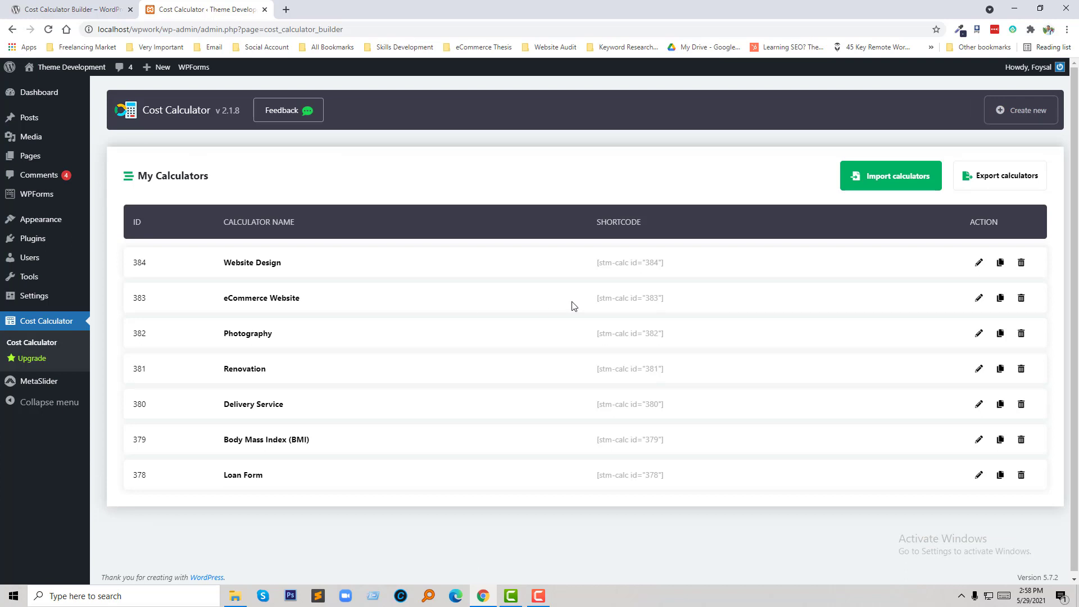
left_click(629, 263)
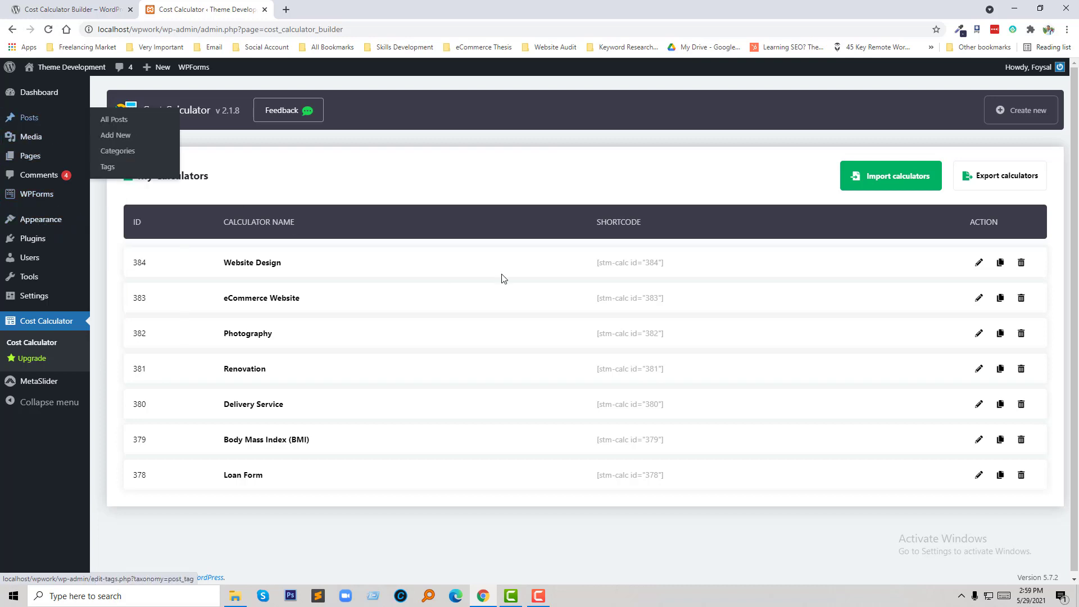
- Open the All Pages list, then return to the WordPress Dashboard home screen
mouse_move(31, 156)
left_click(112, 160)
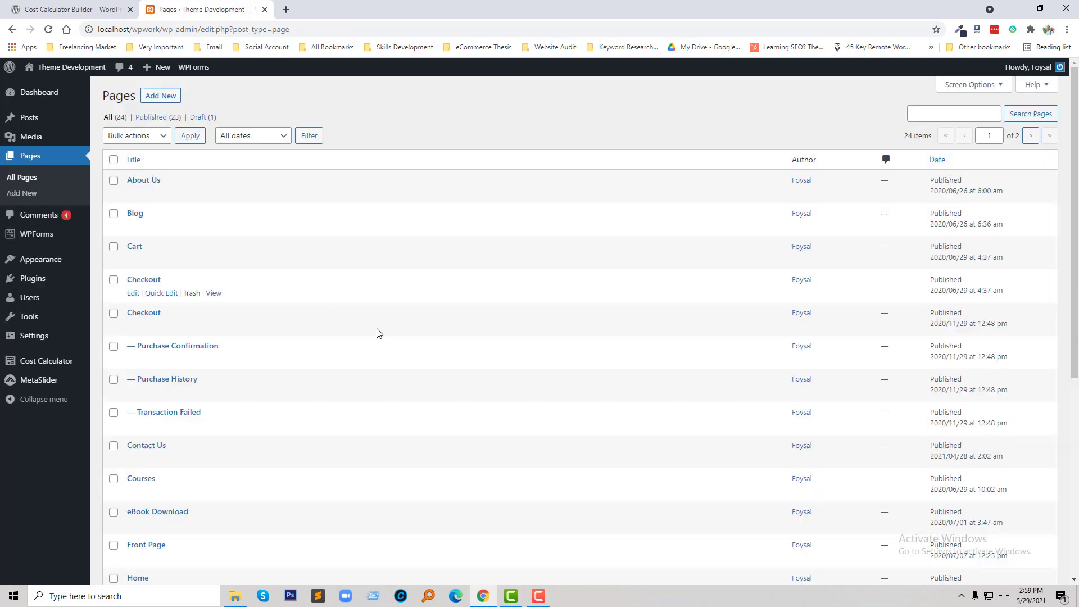
mouse_move(422, 250)
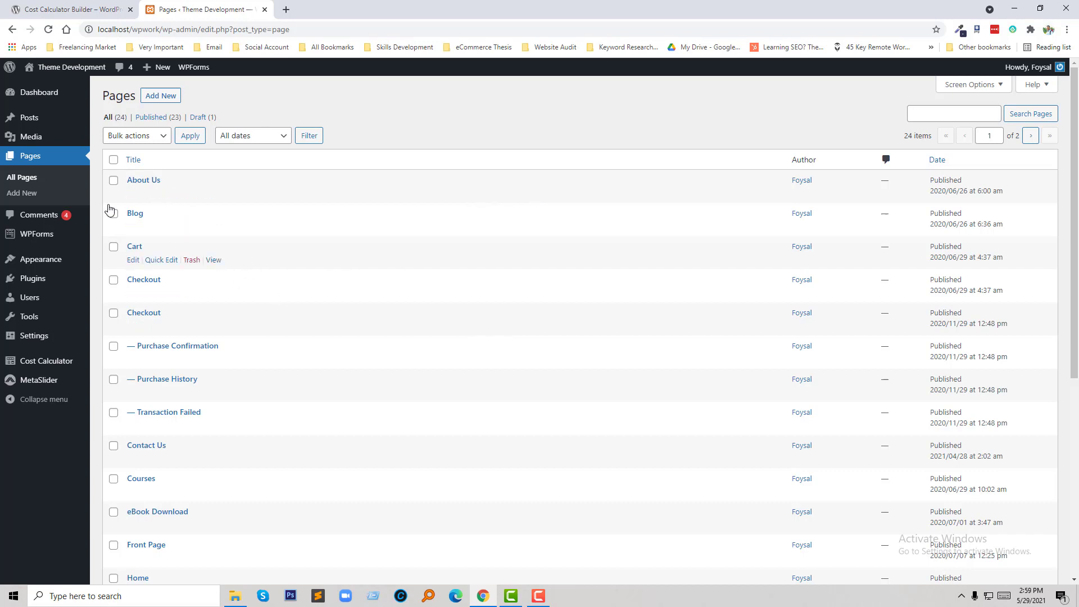
left_click(50, 96)
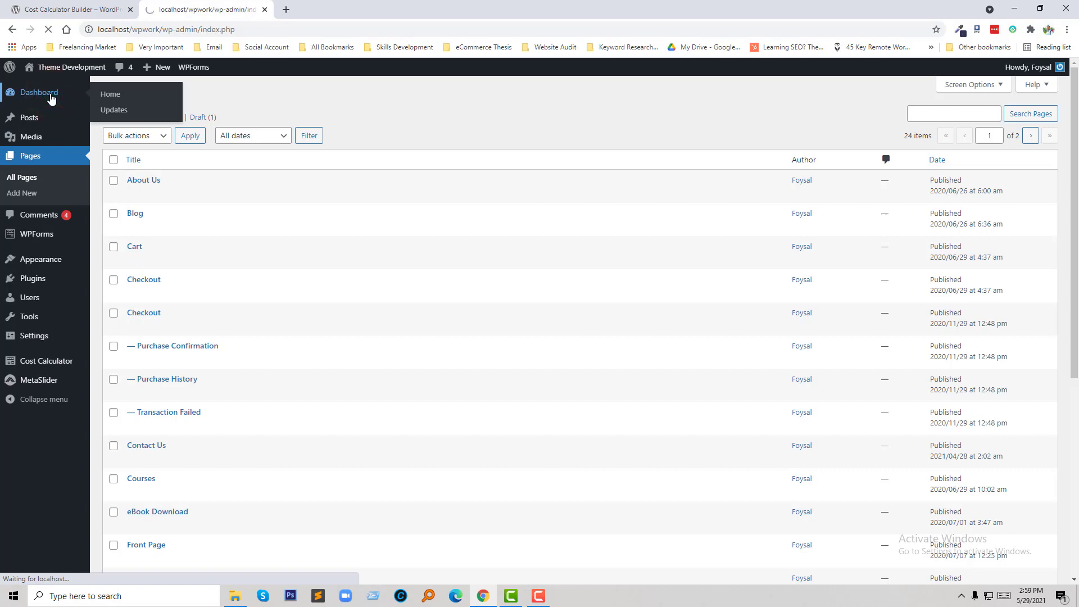